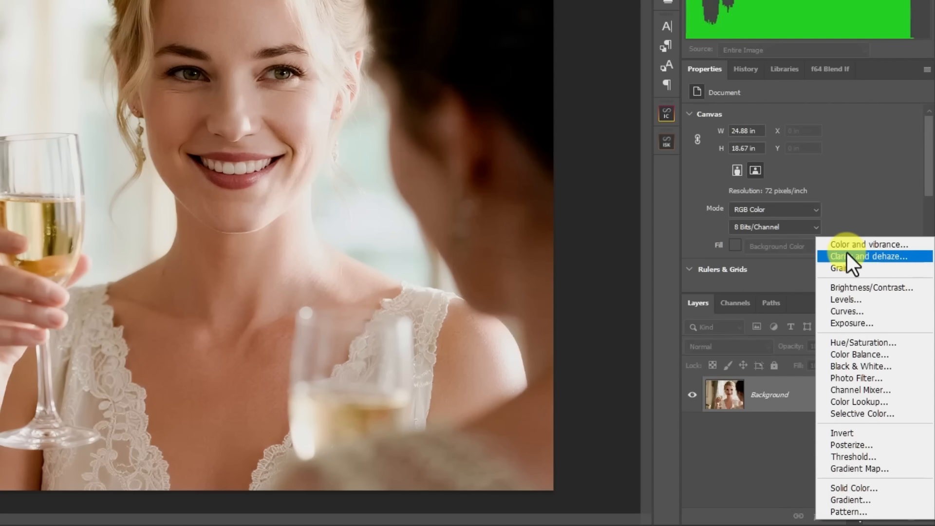
- Add a Clarity and dehaze adjustment layer to the champagne toast portrait and raise its Dehaze and Clarity
{"action": "left_click", "coordinate": [850, 261]}
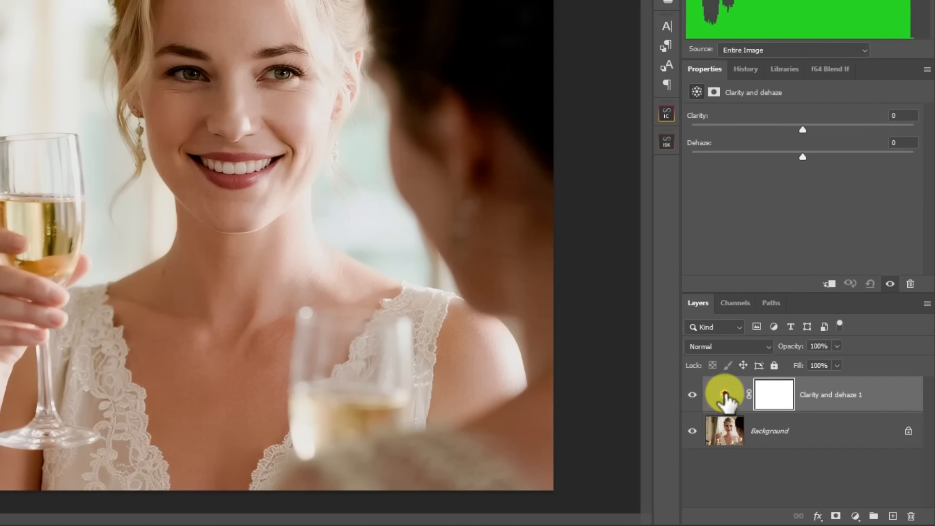
{"action": "left_click", "coordinate": [725, 396]}
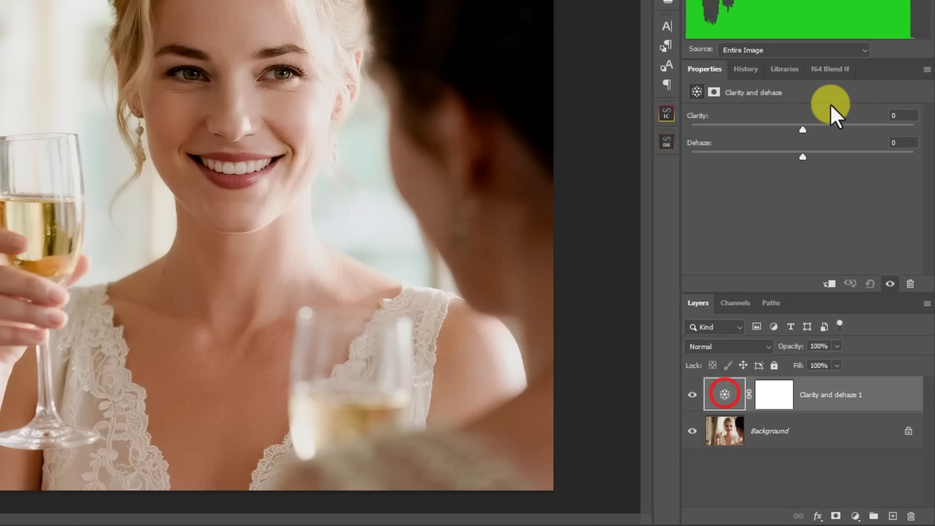
{"action": "mouse_move", "coordinate": [821, 157]}
{"action": "left_mouse_down"}
{"action": "mouse_move", "coordinate": [872, 151]}
{"action": "mouse_move", "coordinate": [792, 166]}
{"action": "mouse_move", "coordinate": [731, 163]}
{"action": "mouse_move", "coordinate": [839, 158]}
{"action": "left_mouse_up"}
{"action": "left_click_drag", "start_coordinate": [800, 127], "coordinate": [871, 136]}
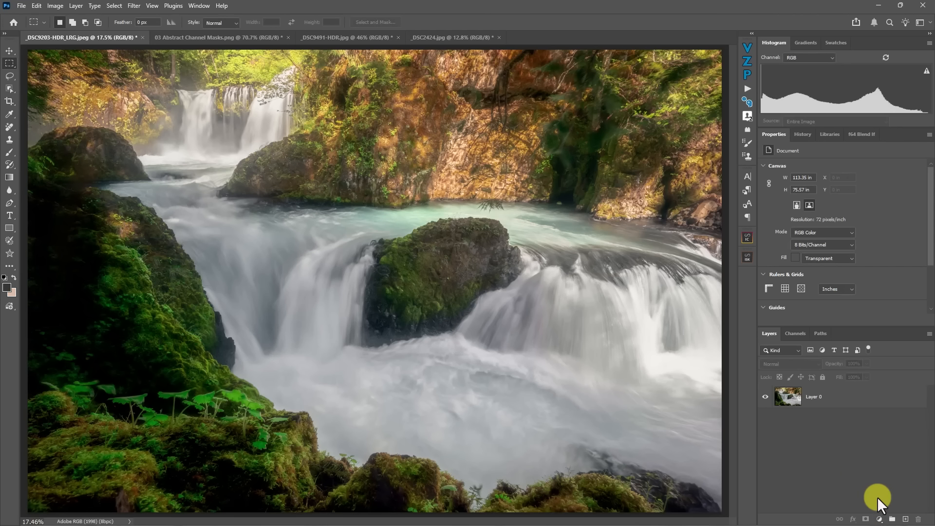
- Add a Clarity and dehaze adjustment layer to the waterfall photo, set Dehaze to -39 and try the Clarity adjustment
{"action": "left_click", "coordinate": [880, 519]}
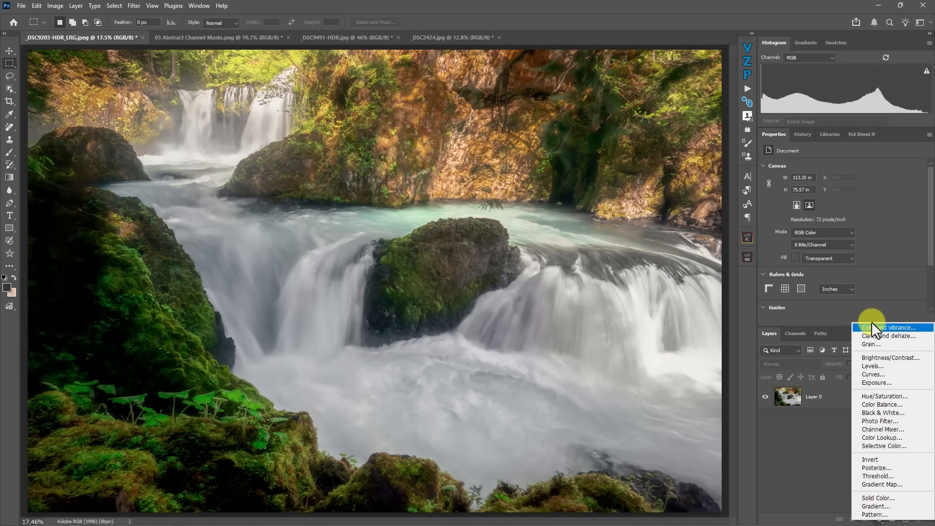
{"action": "left_click", "coordinate": [874, 335]}
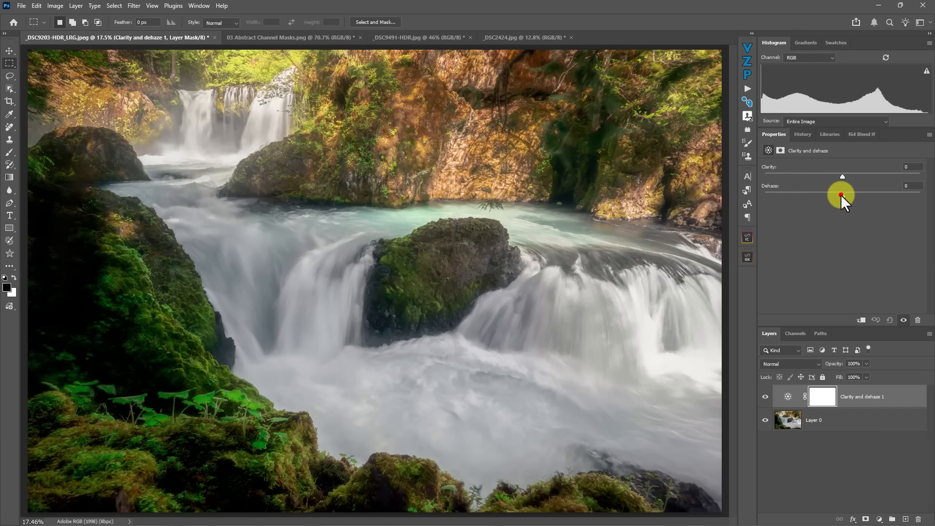
{"action": "left_click_drag", "start_coordinate": [841, 195], "coordinate": [809, 199]}
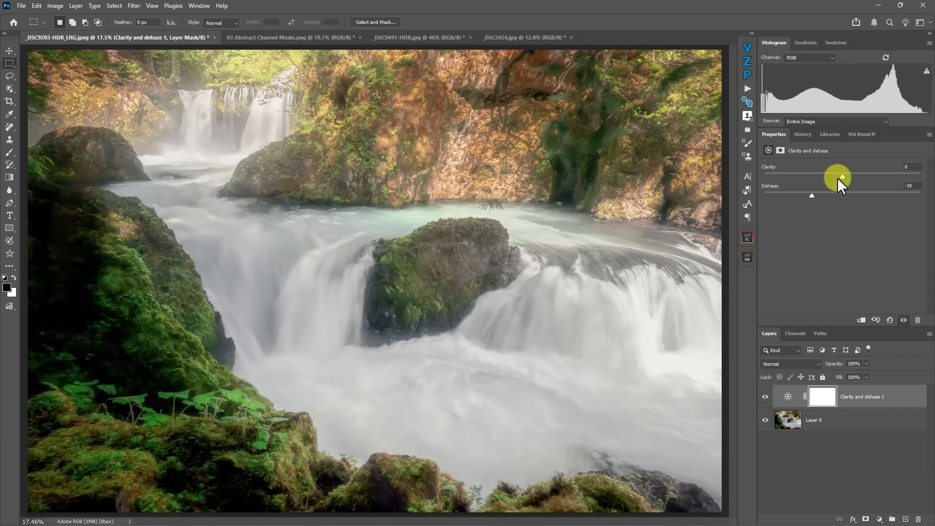
{"action": "mouse_move", "coordinate": [841, 177]}
{"action": "left_mouse_down"}
{"action": "mouse_move", "coordinate": [863, 177]}
{"action": "mouse_move", "coordinate": [797, 196]}
{"action": "mouse_move", "coordinate": [852, 197]}
{"action": "mouse_move", "coordinate": [832, 197]}
{"action": "mouse_move", "coordinate": [843, 197]}
{"action": "mouse_move", "coordinate": [843, 177]}
{"action": "left_mouse_up"}
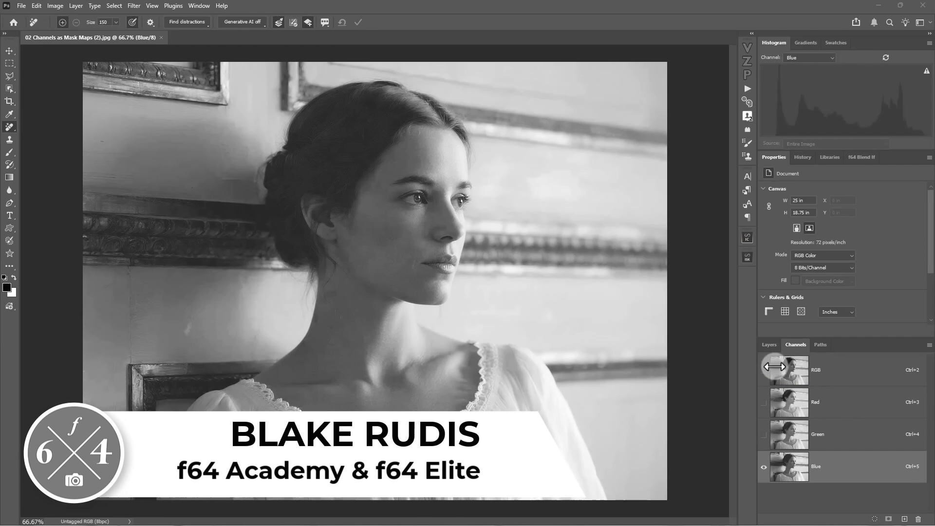
- Show the RGB composite of the portrait and select its subject automatically
{"action": "left_click", "coordinate": [766, 371]}
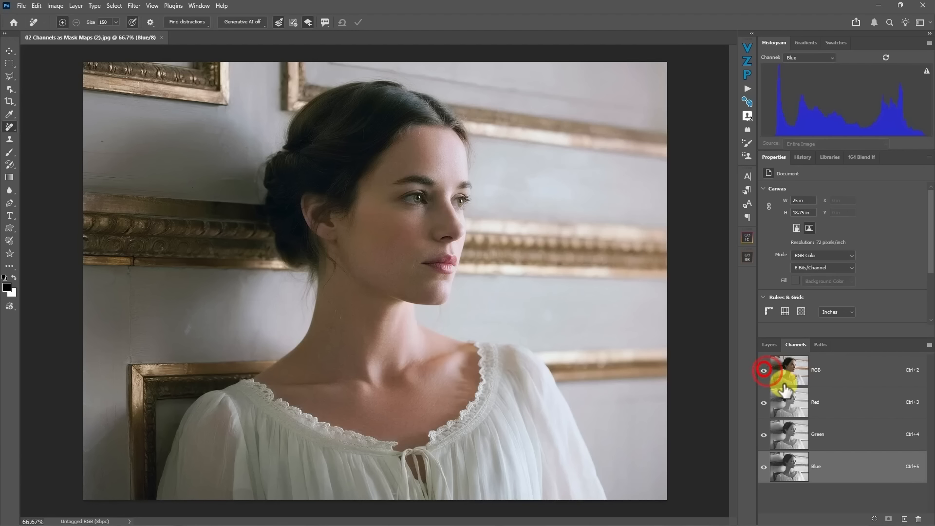
{"action": "left_click", "coordinate": [116, 6]}
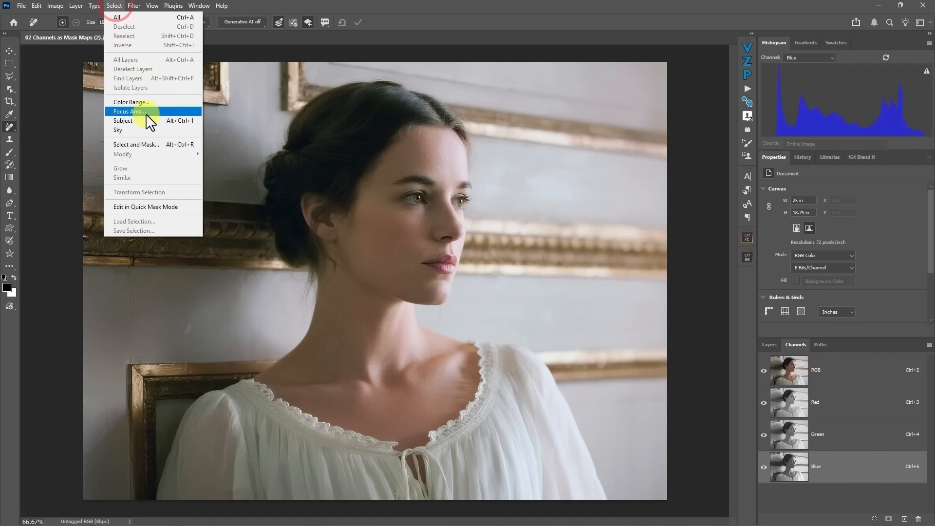
{"action": "left_click", "coordinate": [137, 120]}
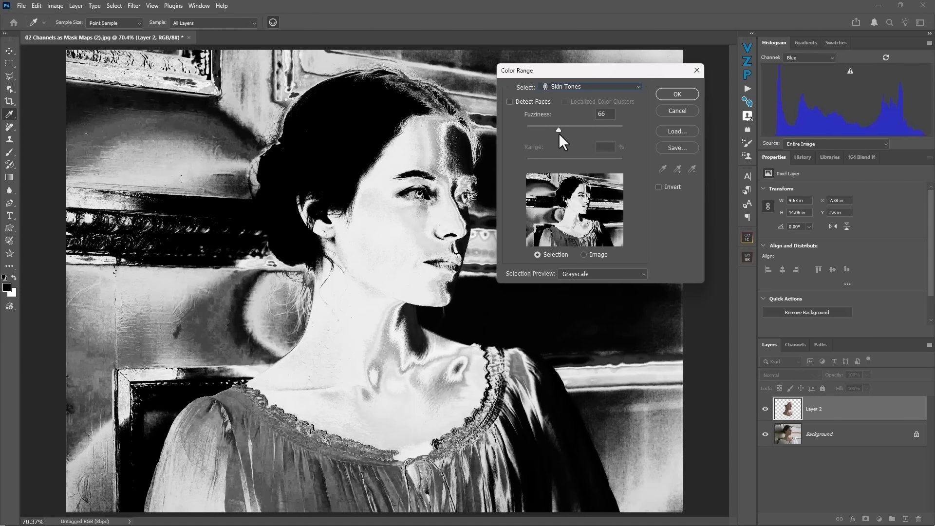
{"action": "mouse_move", "coordinate": [559, 132]}
{"action": "left_mouse_down"}
{"action": "mouse_move", "coordinate": [581, 133]}
{"action": "mouse_move", "coordinate": [578, 142]}
{"action": "mouse_move", "coordinate": [560, 132]}
{"action": "left_mouse_up"}
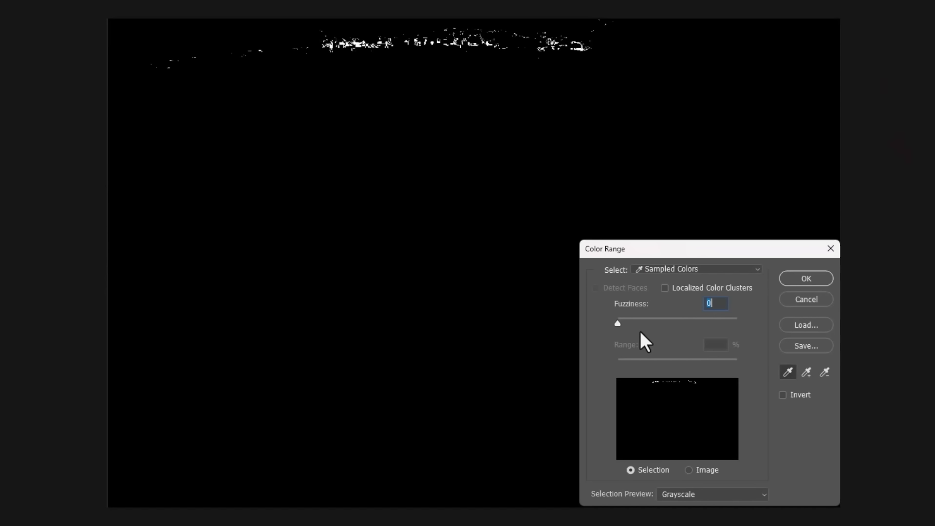
{"action": "left_click_drag", "start_coordinate": [619, 323], "coordinate": [655, 322]}
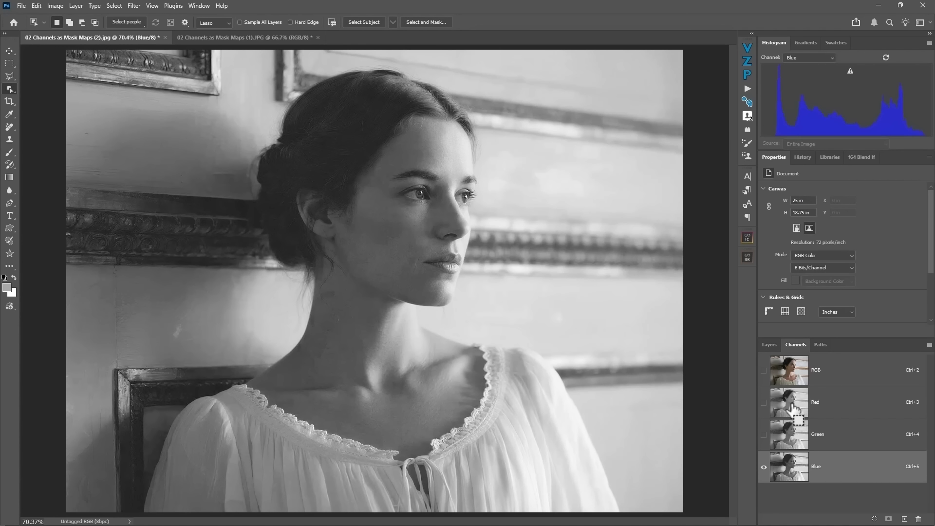
- Load the portrait's Red channel as a selection and add a Curves adjustment layer masked by it
{"action": "left_click", "coordinate": [792, 408]}
{"action": "left_click", "coordinate": [792, 409], "text": "ctrl"}
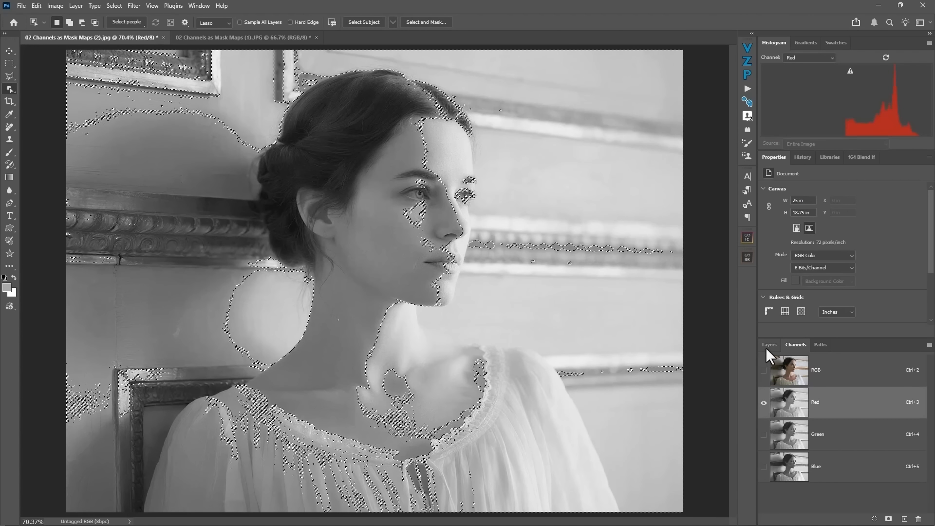
{"action": "left_click", "coordinate": [768, 345]}
{"action": "left_click", "coordinate": [879, 519]}
{"action": "left_click", "coordinate": [876, 380]}
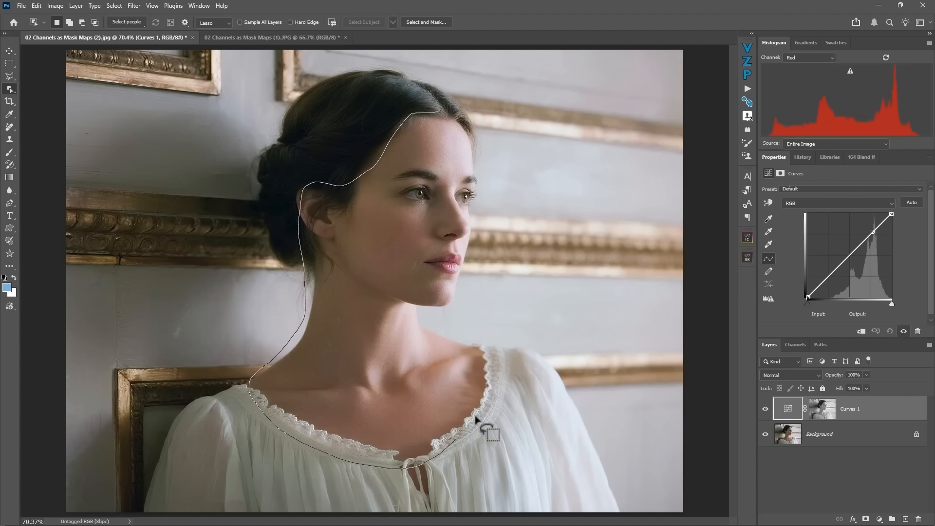
- Restrict the Curves 1 mask to the woman's face, neck and chest skin and check the mask on its own
{"action": "left_click", "coordinate": [822, 408]}
{"action": "left_click", "coordinate": [818, 410], "text": "alt"}
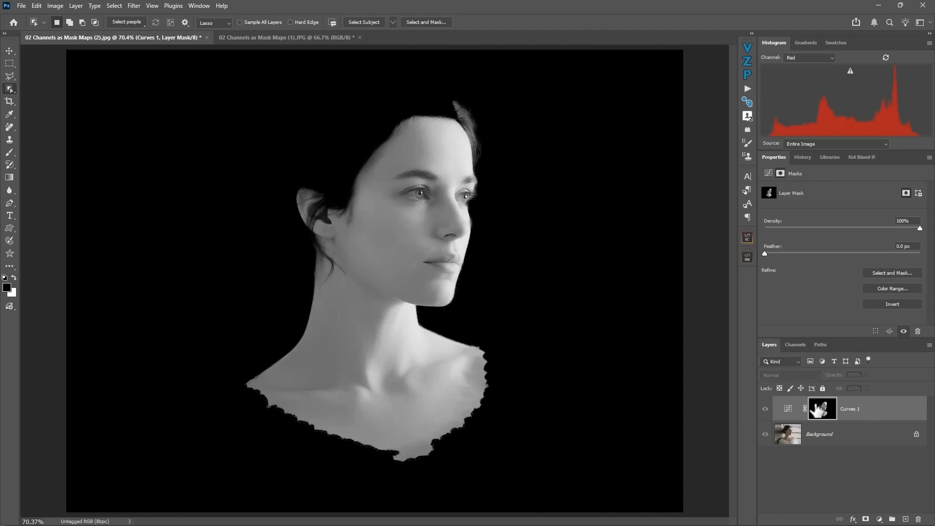
{"action": "left_click", "coordinate": [818, 411], "text": "alt"}
{"action": "left_click", "coordinate": [818, 411], "text": "alt"}
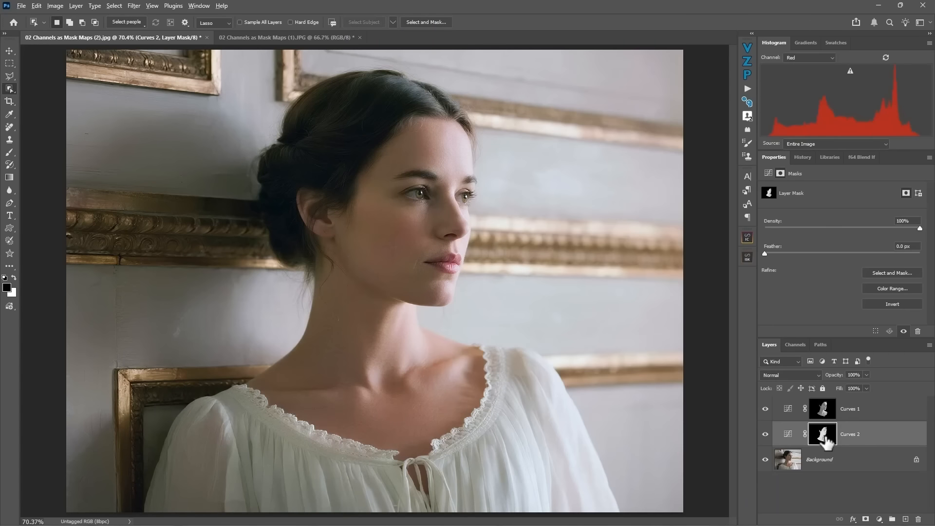
- Compare the Curves 1 and Curves 2 layer masks by viewing each one in turn
{"action": "left_click", "coordinate": [823, 435], "text": "alt"}
{"action": "left_click", "coordinate": [824, 410], "text": "alt"}
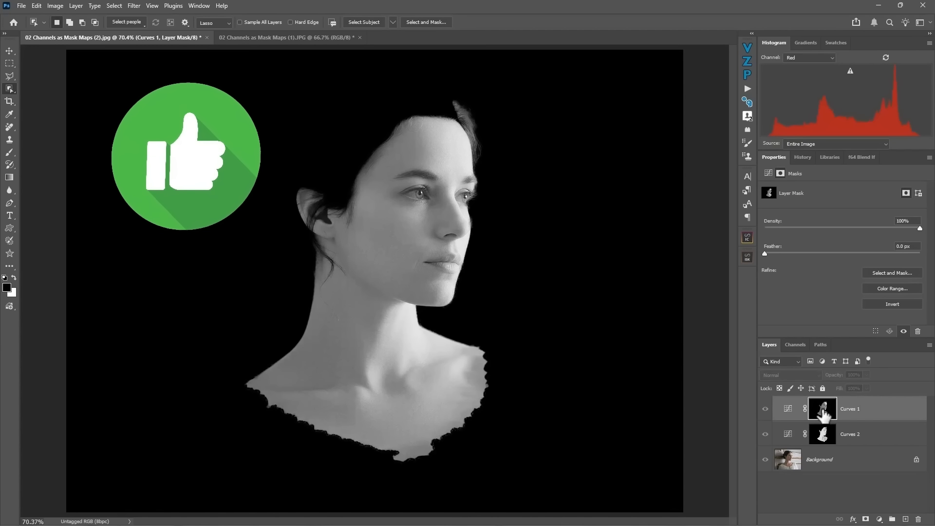
{"action": "left_click", "coordinate": [822, 435], "text": "alt"}
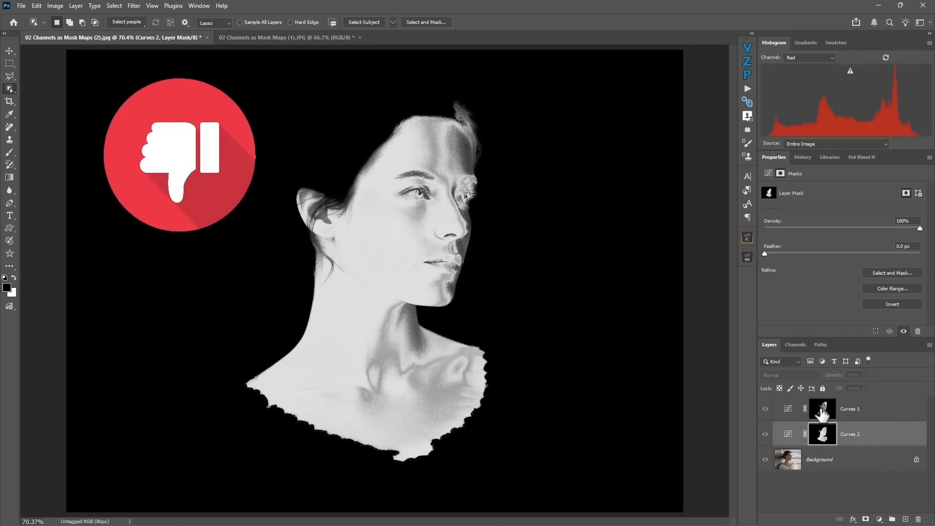
{"action": "left_click", "coordinate": [822, 412], "text": "alt"}
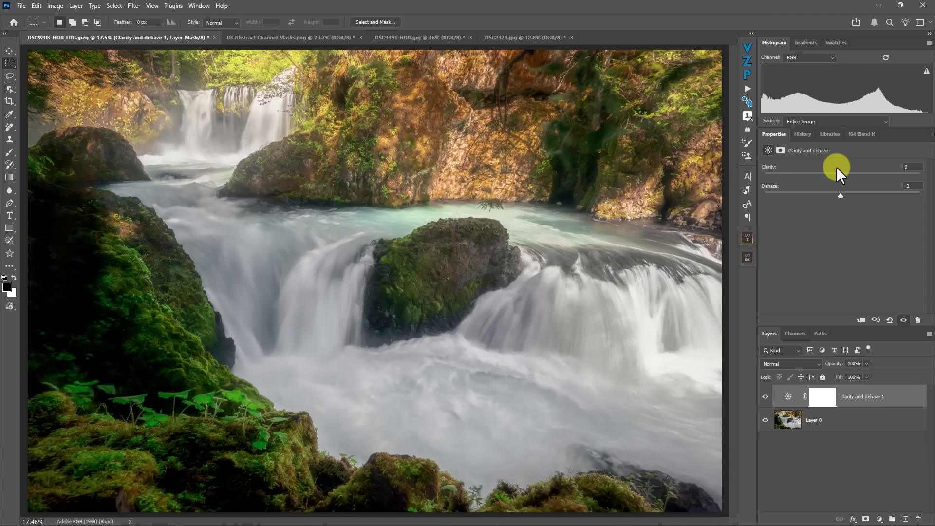
- Delete the Clarity and dehaze adjustment layer from the waterfall photo
{"action": "left_click", "coordinate": [884, 404]}
{"action": "key", "text": "Delete"}
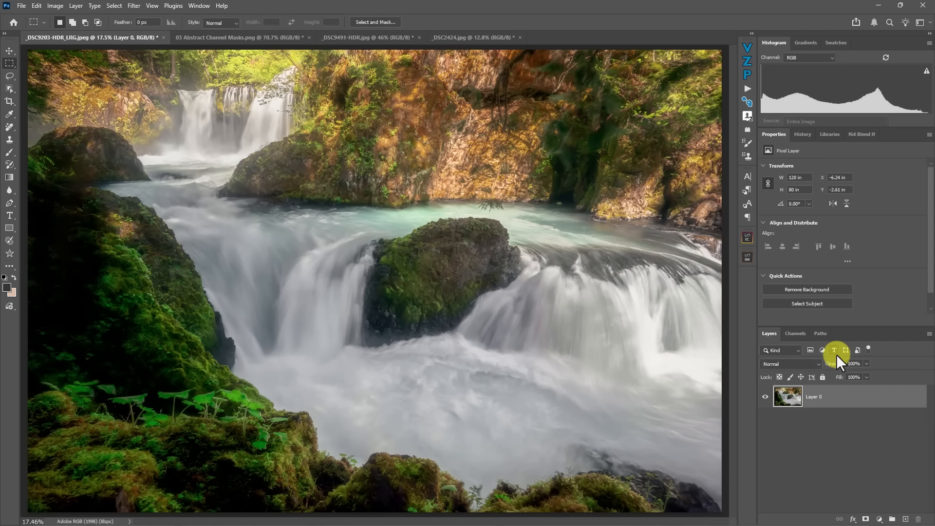
- Examine the waterfall photo's Red, Green and Blue channels to compare their contrast as possible masks
{"action": "left_click", "coordinate": [794, 335]}
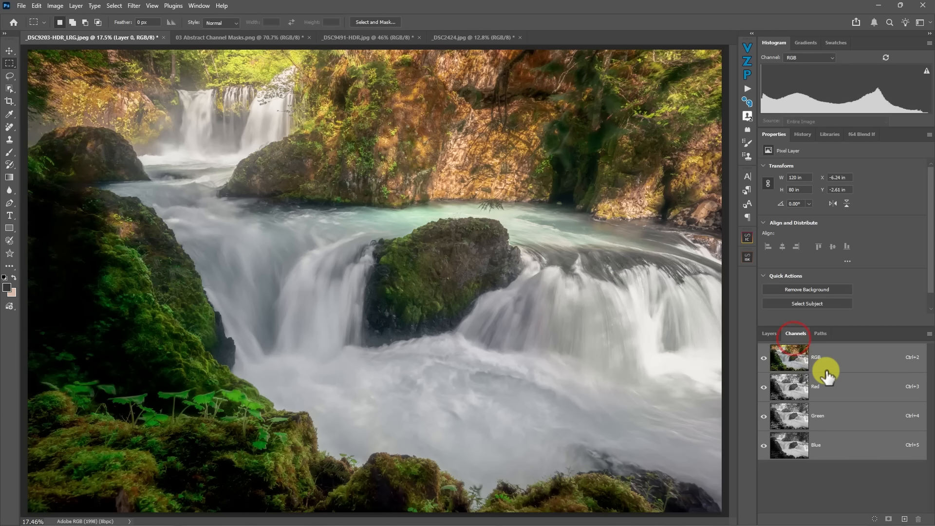
{"action": "left_click", "coordinate": [789, 387]}
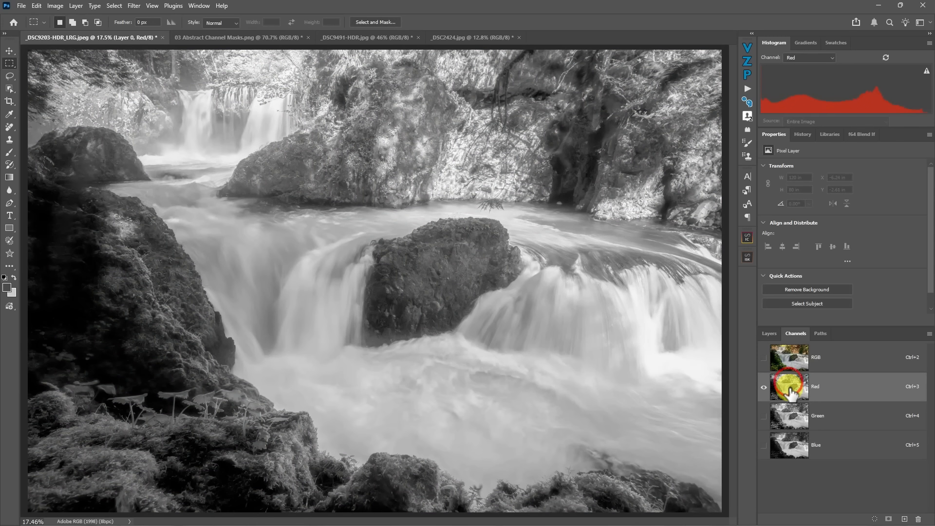
{"action": "left_click", "coordinate": [790, 415]}
{"action": "left_click", "coordinate": [790, 453]}
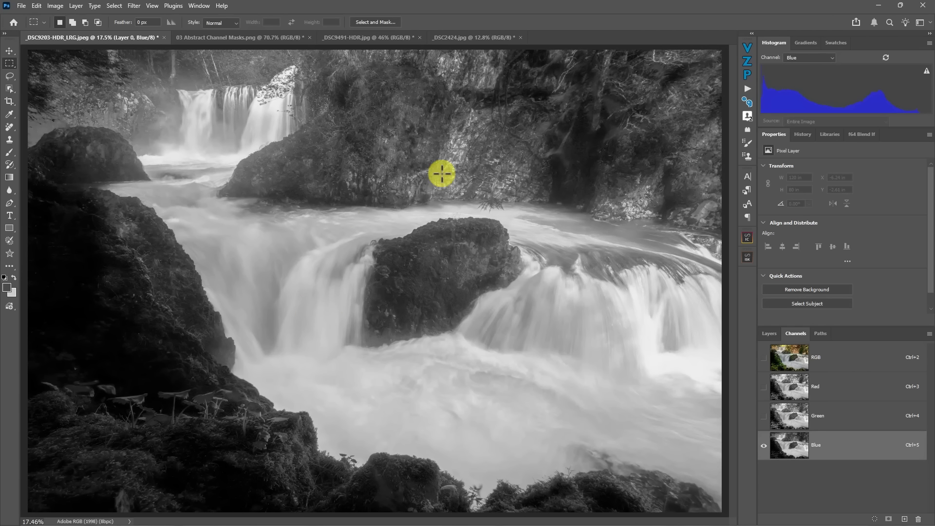
{"action": "left_click", "coordinate": [787, 385]}
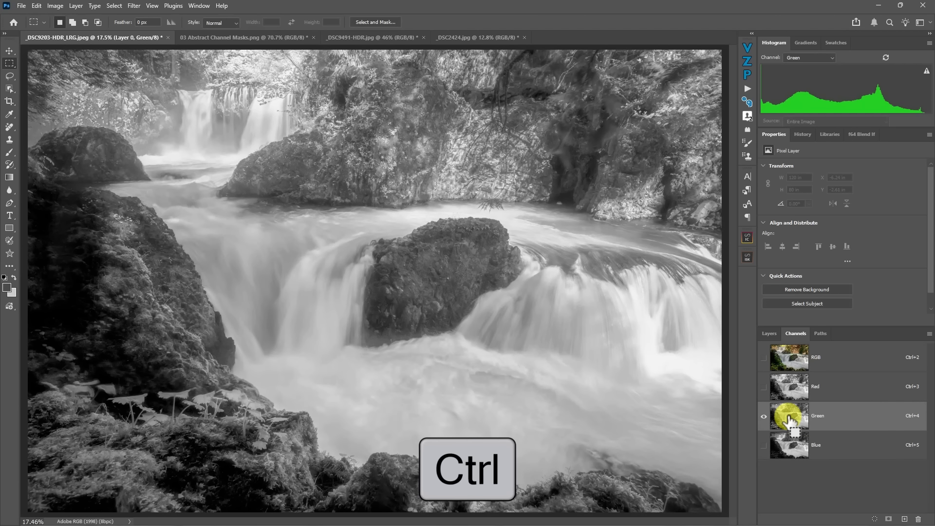
- Load the Green channel as a selection and add a Clarity and dehaze adjustment layer masked by it
{"action": "left_click", "coordinate": [787, 417], "text": "ctrl"}
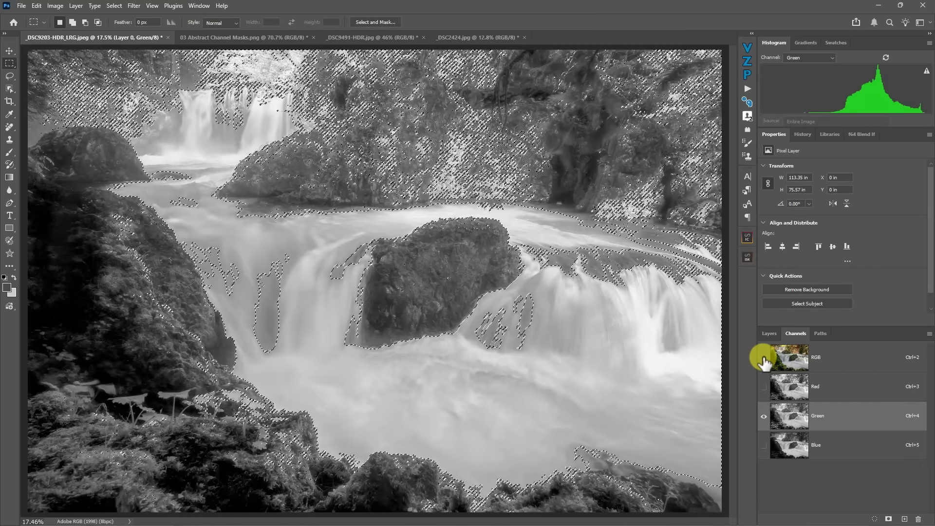
{"action": "left_click", "coordinate": [763, 359]}
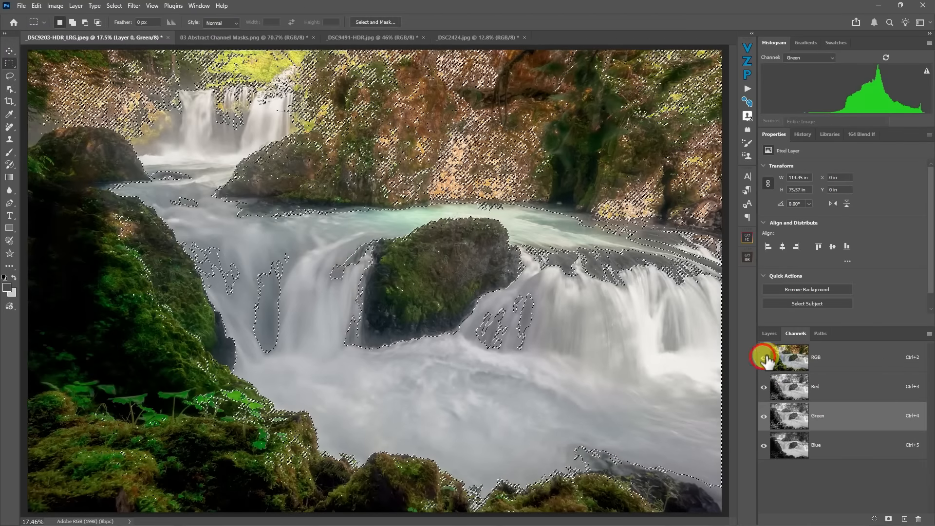
{"action": "left_click", "coordinate": [770, 333]}
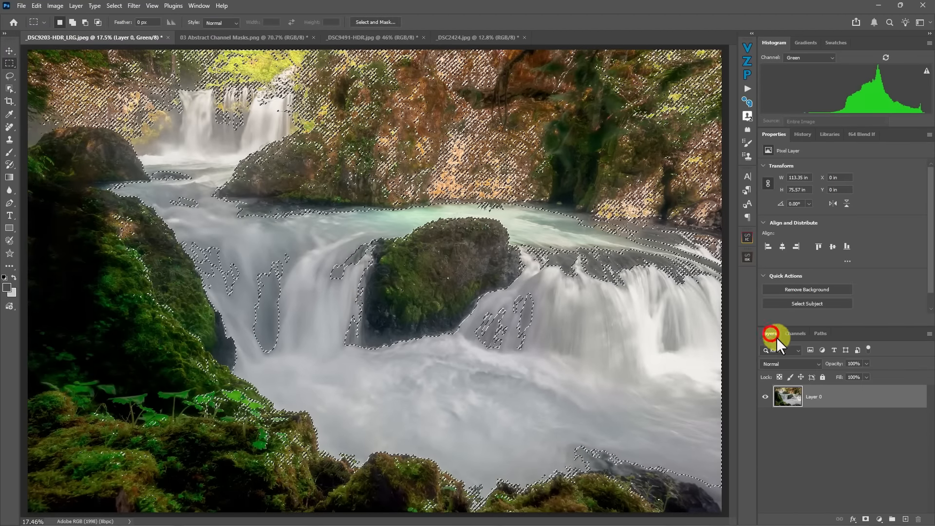
{"action": "left_click", "coordinate": [879, 519]}
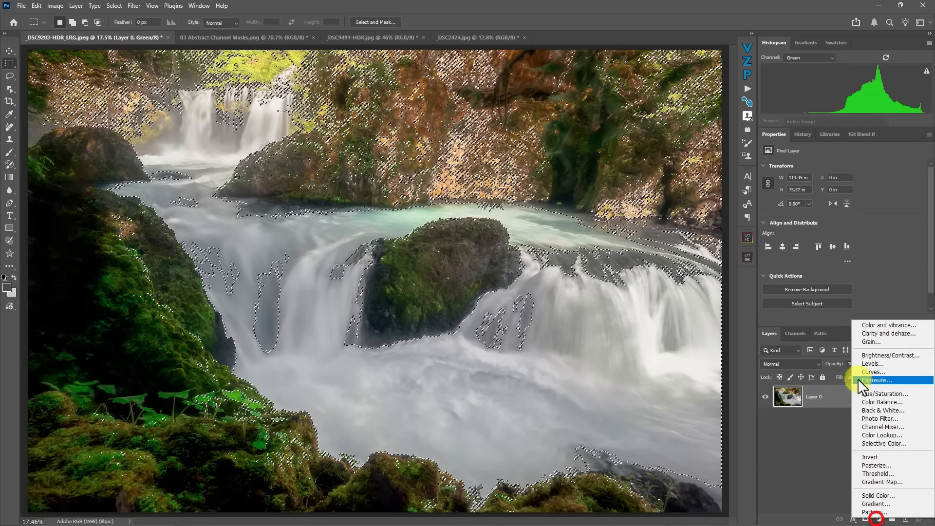
{"action": "left_click", "coordinate": [869, 332]}
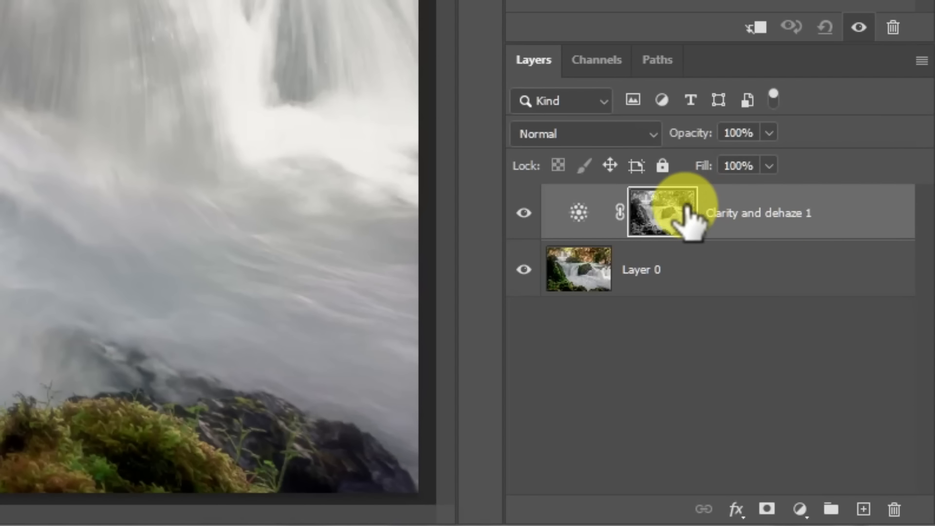
- Inspect the Clarity and dehaze layer's mask on its own and set the layer's Dehaze to -68
{"action": "left_click", "coordinate": [660, 216], "text": "alt"}
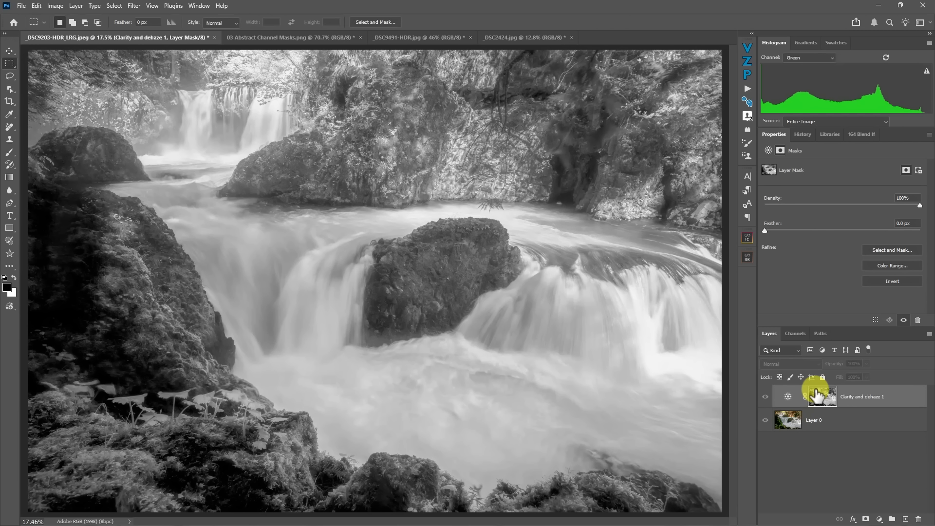
{"action": "left_click", "coordinate": [786, 396]}
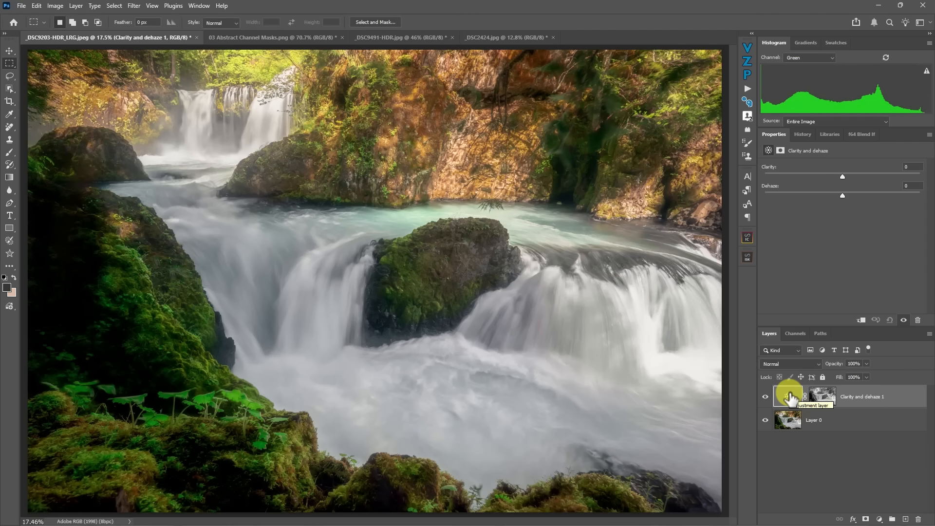
{"action": "left_click_drag", "start_coordinate": [840, 198], "coordinate": [789, 200]}
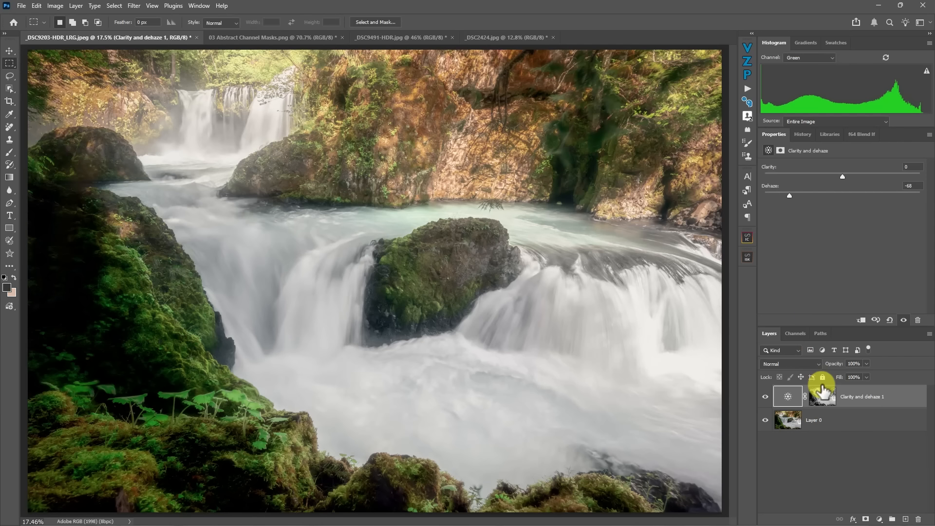
- Disable and re-enable the Clarity and dehaze layer's mask to compare the effect with and without it
{"action": "left_click", "coordinate": [822, 392], "text": "shift"}
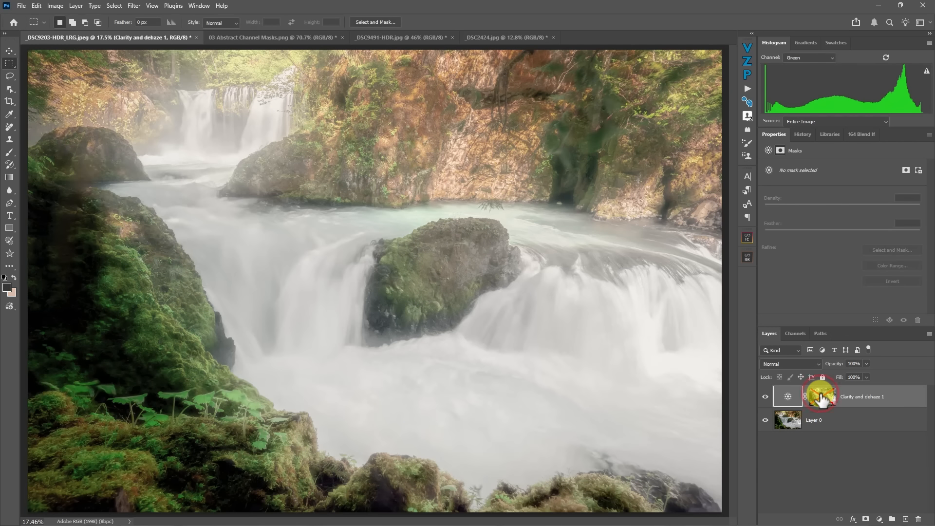
{"action": "left_click", "coordinate": [821, 396], "text": "shift"}
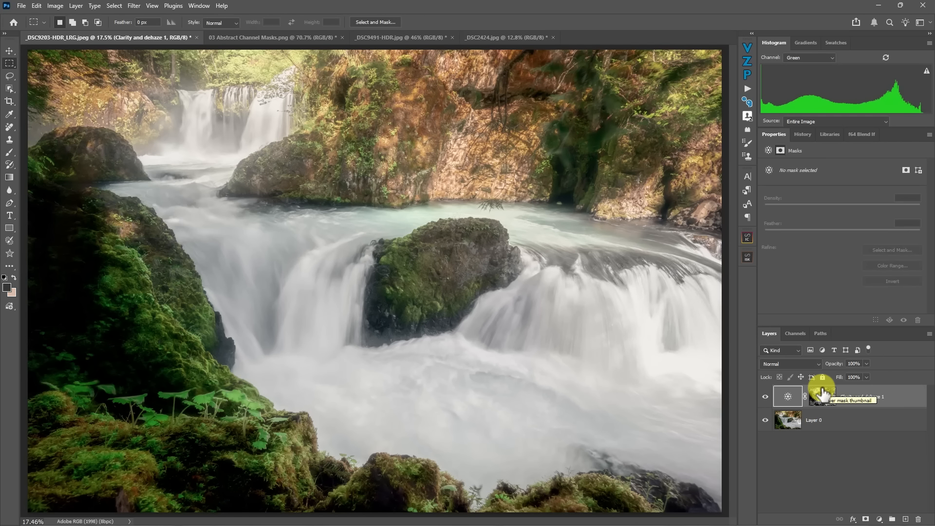
- Set the Clarity and dehaze layer's Dehaze to -71 and its Clarity to +23
{"action": "left_click", "coordinate": [789, 397]}
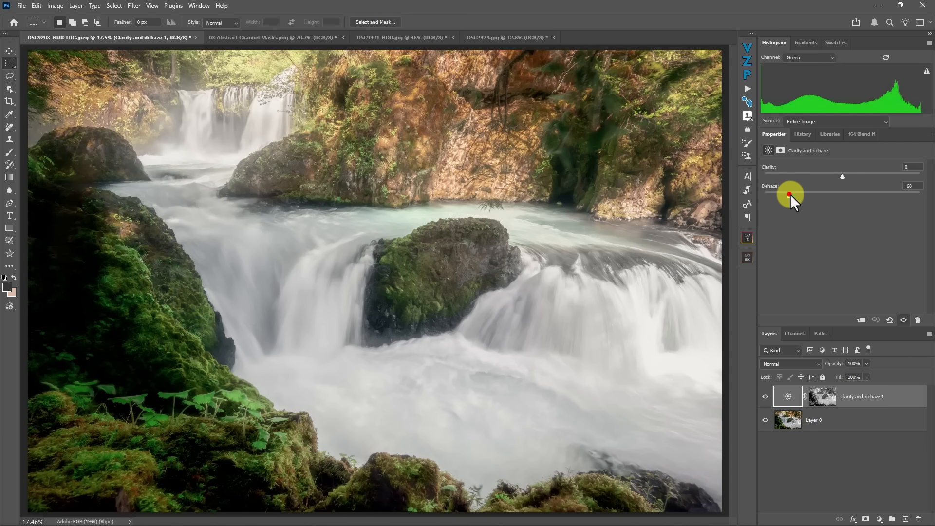
{"action": "mouse_move", "coordinate": [790, 194]}
{"action": "left_mouse_down"}
{"action": "mouse_move", "coordinate": [817, 191]}
{"action": "mouse_move", "coordinate": [787, 190]}
{"action": "left_mouse_up"}
{"action": "left_click_drag", "start_coordinate": [841, 174], "coordinate": [860, 176]}
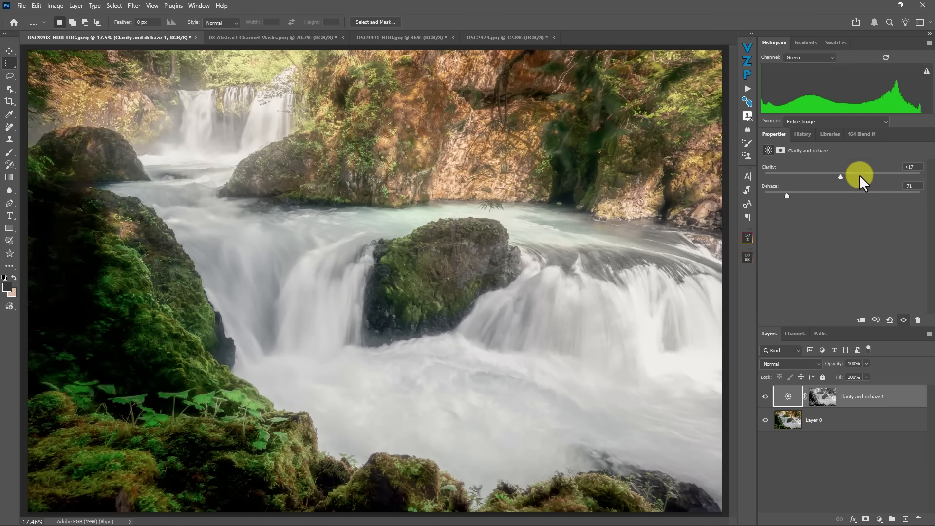
- Set the Clarity and dehaze layer's Dehaze to -100 and its Clarity to +10
{"action": "left_click", "coordinate": [786, 194]}
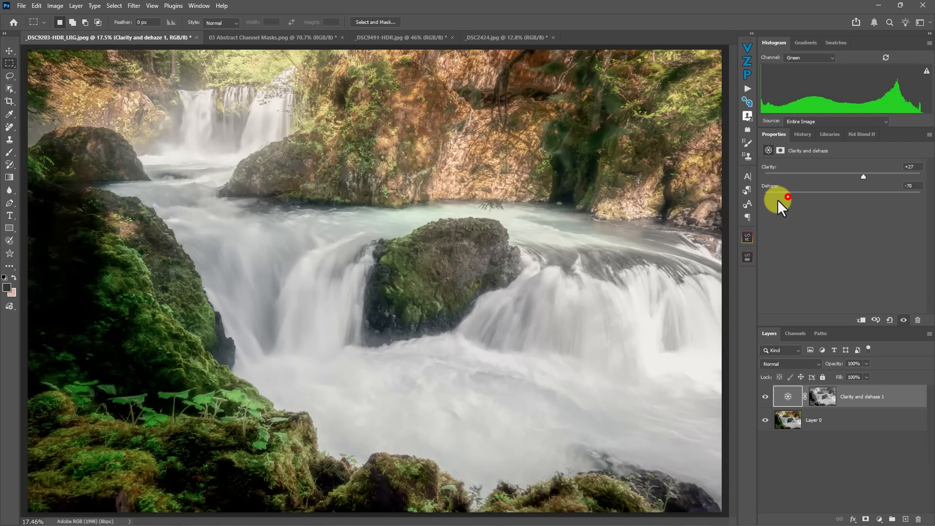
{"action": "left_click_drag", "start_coordinate": [785, 197], "coordinate": [764, 196]}
{"action": "left_click", "coordinate": [918, 167]}
{"action": "type", "text": "10"}
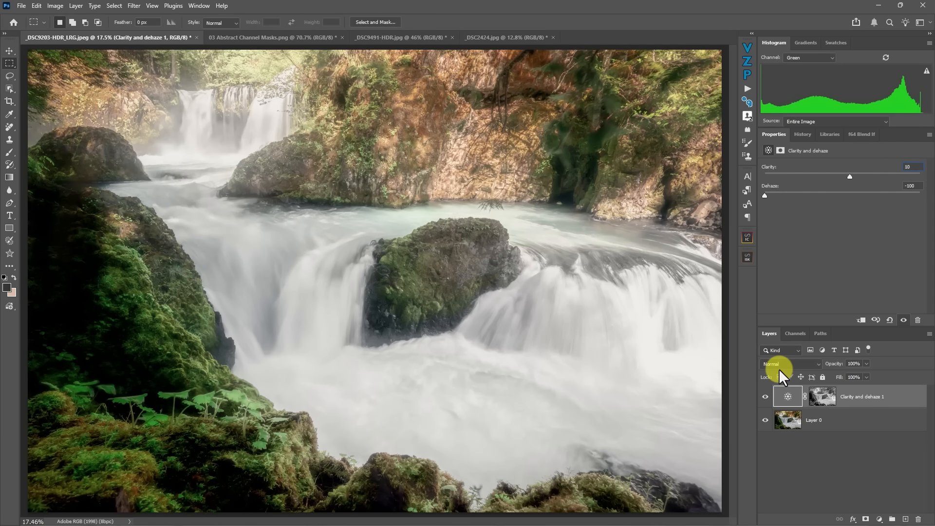
- Lower the Clarity and dehaze layer's opacity to 75% and set its blend mode to Screen
{"action": "left_click", "coordinate": [864, 364]}
{"action": "left_click_drag", "start_coordinate": [862, 375], "coordinate": [858, 373]}
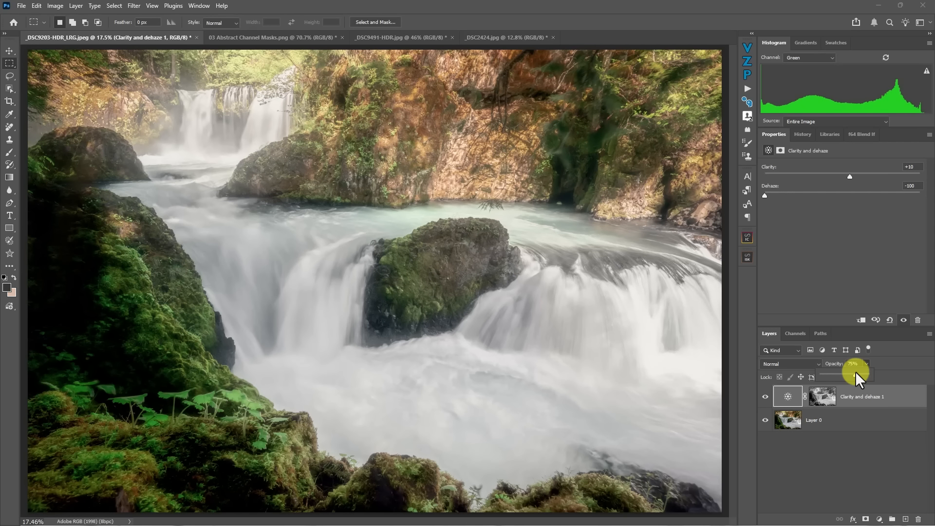
{"action": "left_click", "coordinate": [878, 358]}
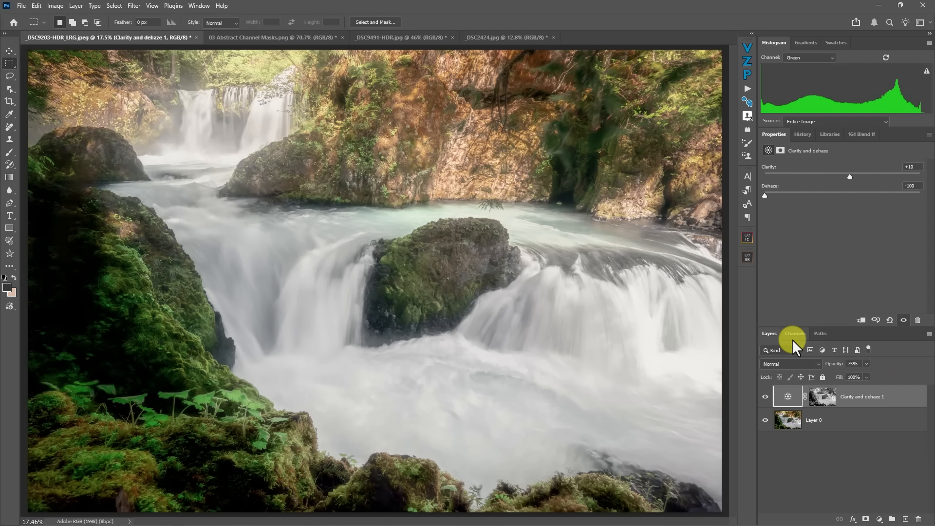
{"action": "left_click", "coordinate": [801, 364]}
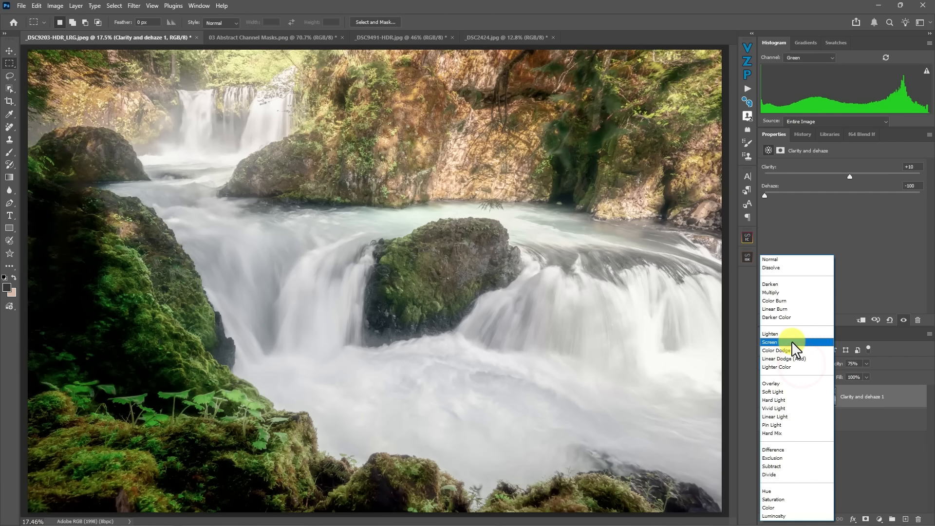
{"action": "left_click", "coordinate": [792, 338]}
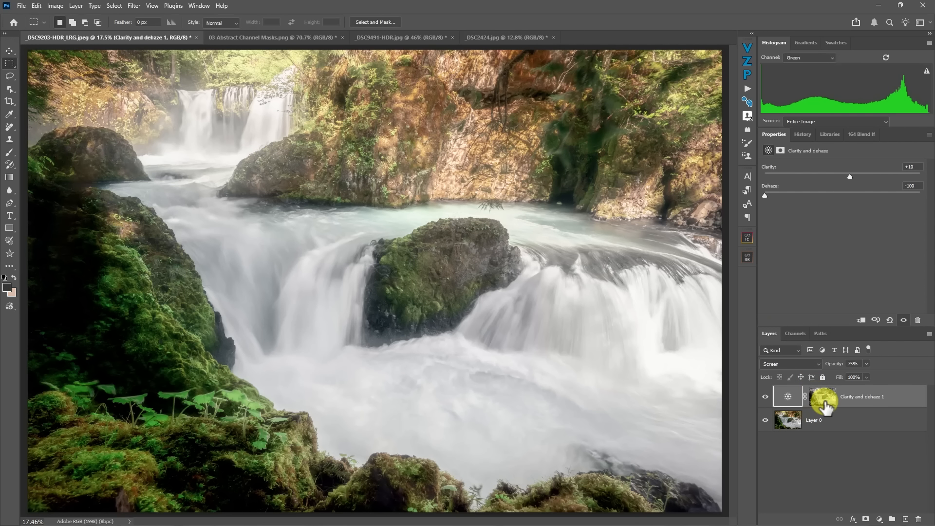
- Feather the Clarity and dehaze layer's mask by 100 px
{"action": "left_click", "coordinate": [823, 398]}
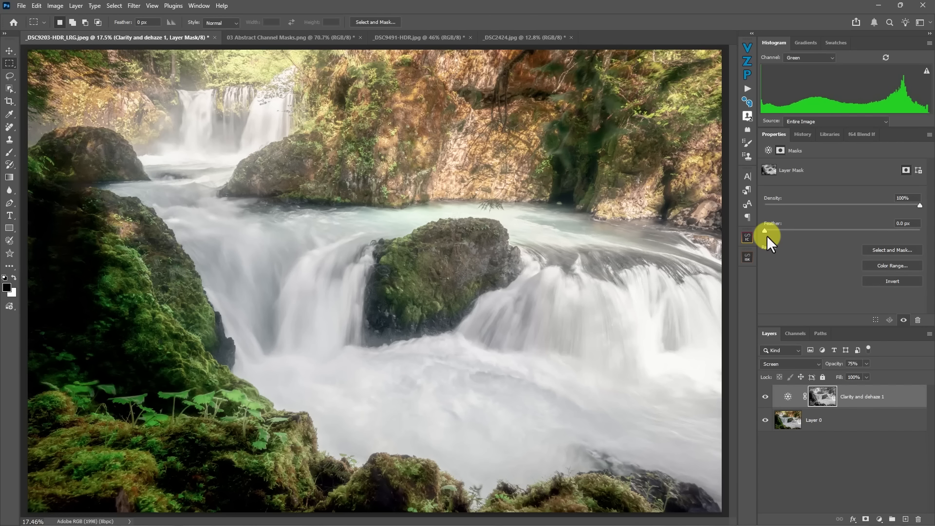
{"action": "left_click_drag", "start_coordinate": [764, 231], "coordinate": [846, 231]}
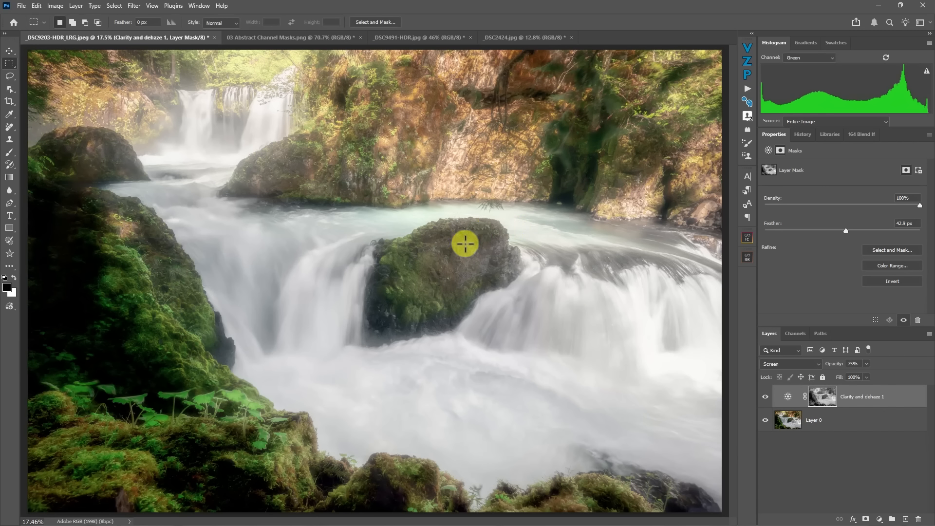
{"action": "mouse_move", "coordinate": [845, 229]}
{"action": "left_mouse_down"}
{"action": "mouse_move", "coordinate": [805, 234]}
{"action": "mouse_move", "coordinate": [872, 235]}
{"action": "mouse_move", "coordinate": [824, 233]}
{"action": "mouse_move", "coordinate": [864, 230]}
{"action": "left_mouse_up"}
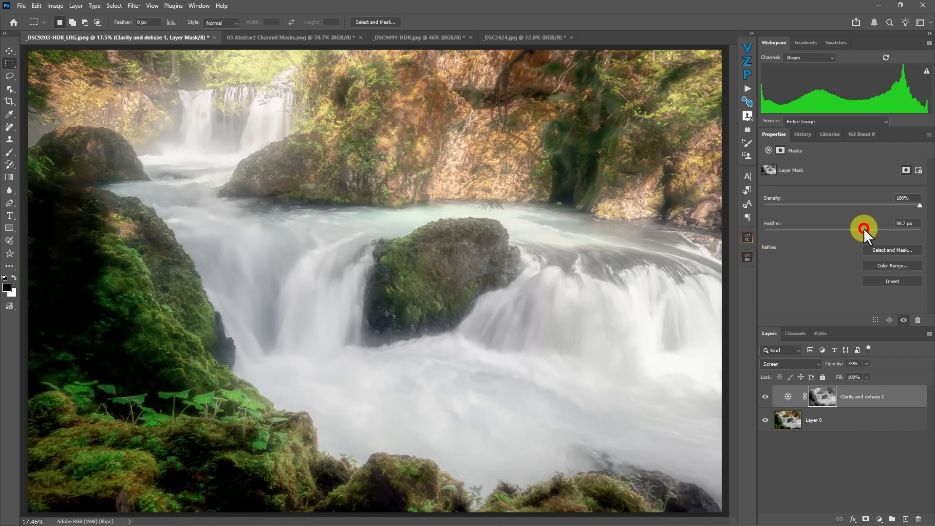
{"action": "left_click_drag", "start_coordinate": [863, 226], "coordinate": [864, 227]}
{"action": "double_click", "coordinate": [903, 223]}
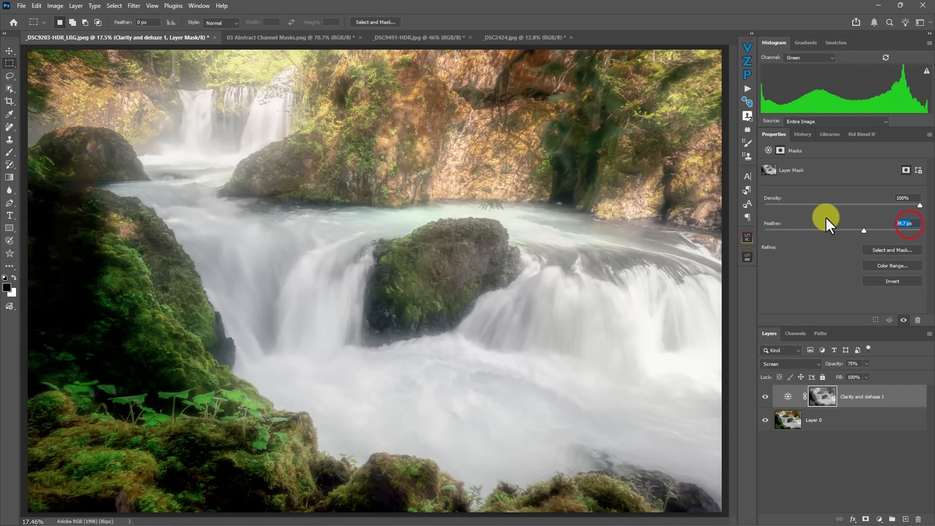
{"action": "type", "text": "100"}
{"action": "key", "text": "Return"}
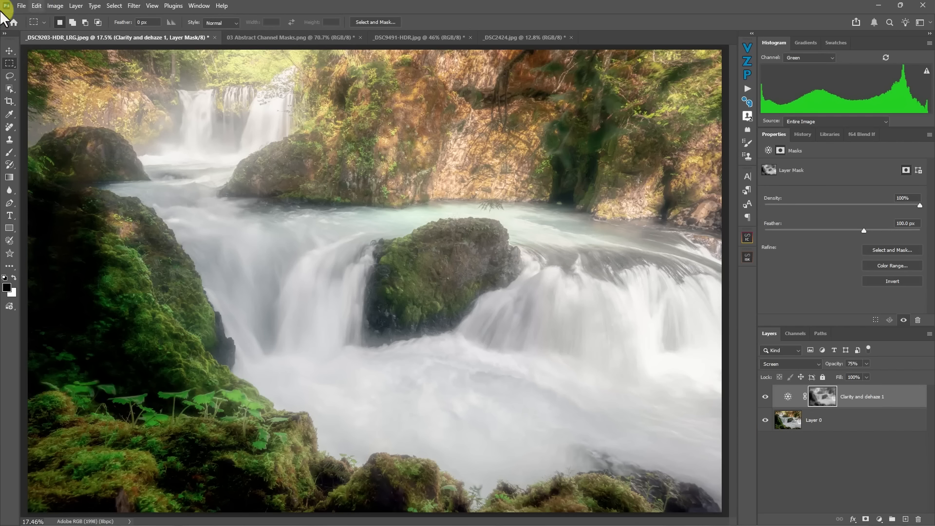
- Apply Levels to the Clarity and dehaze layer's mask with input black at 55 and input white at 200
{"action": "left_click", "coordinate": [55, 6]}
{"action": "mouse_move", "coordinate": [69, 30]}
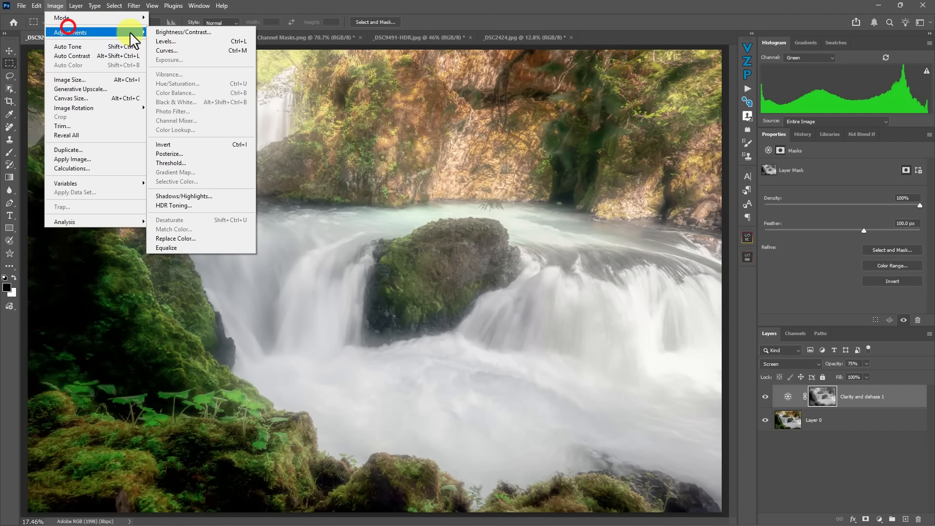
{"action": "left_click", "coordinate": [166, 39]}
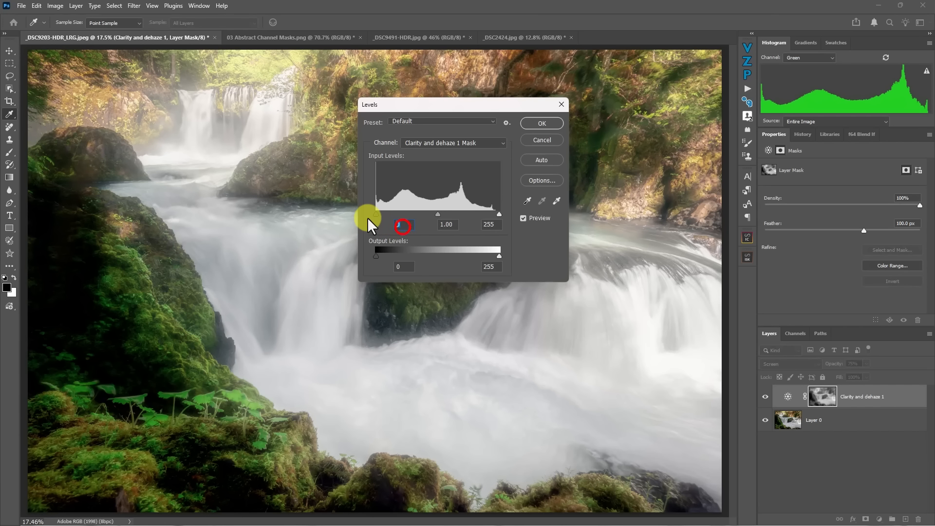
{"action": "type", "text": "55"}
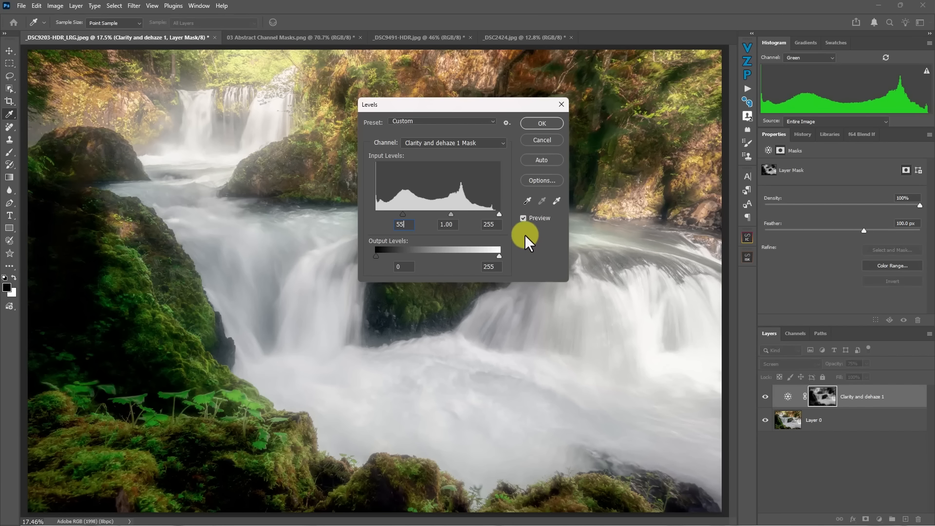
{"action": "double_click", "coordinate": [492, 224]}
{"action": "type", "text": "200"}
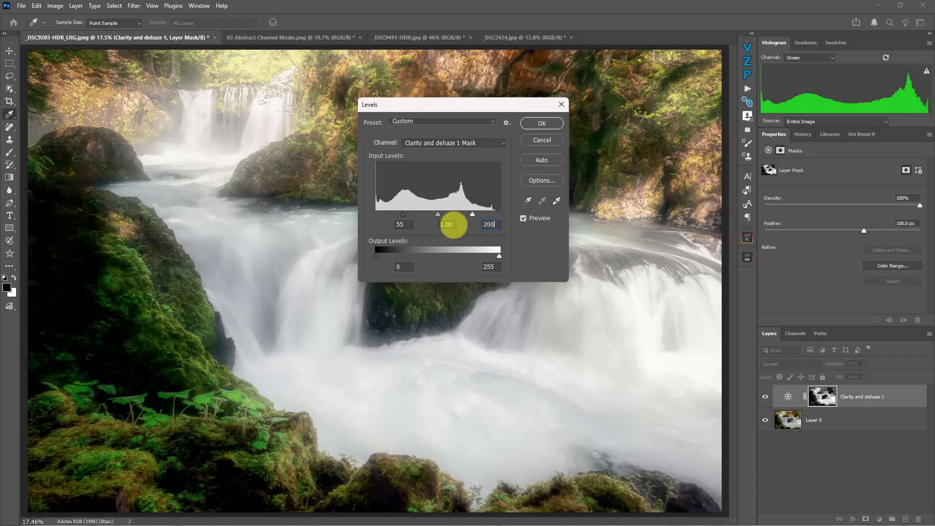
{"action": "left_click", "coordinate": [542, 123]}
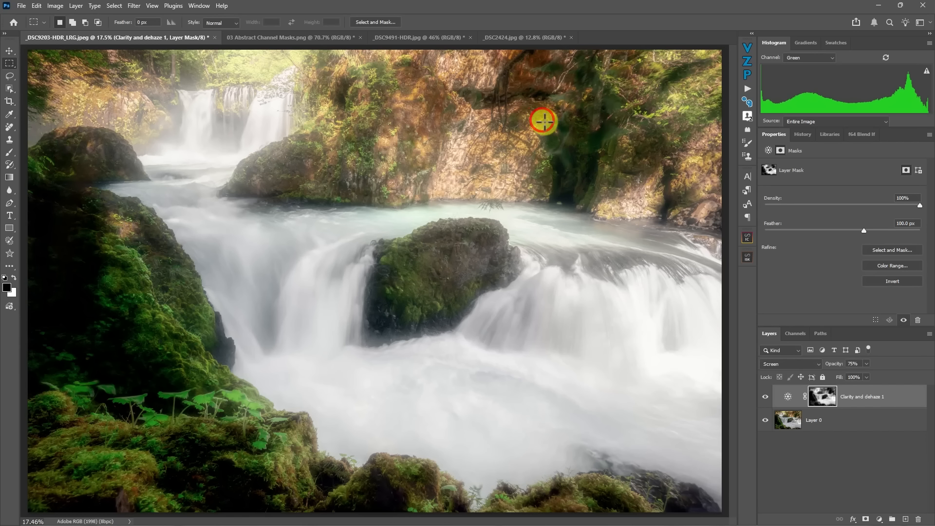
- Compare the image with and without the Clarity and dehaze layer, then reduce its opacity to 42% and set its mask feather to about 119 px
{"action": "left_click", "coordinate": [767, 397]}
{"action": "left_click", "coordinate": [764, 396]}
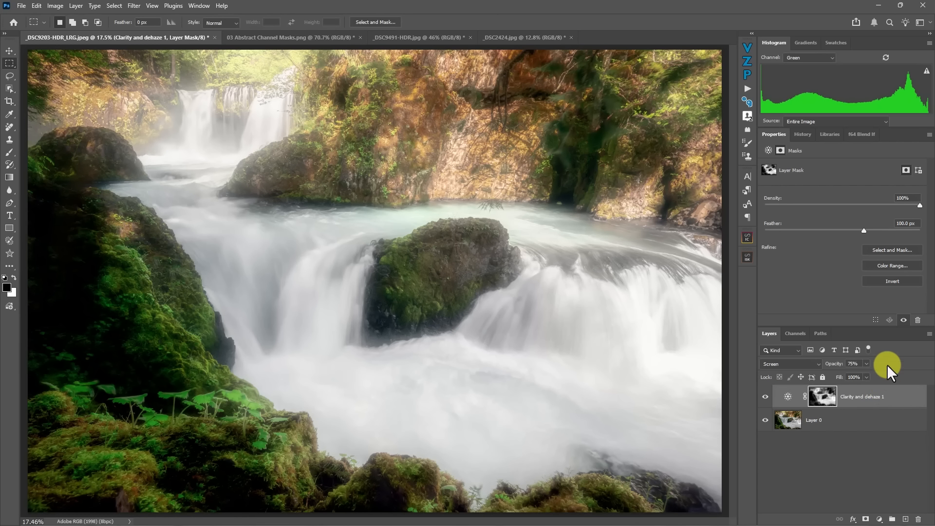
{"action": "mouse_move", "coordinate": [867, 364]}
{"action": "left_mouse_down"}
{"action": "mouse_move", "coordinate": [866, 373]}
{"action": "mouse_move", "coordinate": [845, 367]}
{"action": "mouse_move", "coordinate": [854, 366]}
{"action": "mouse_move", "coordinate": [859, 231]}
{"action": "mouse_move", "coordinate": [837, 232]}
{"action": "mouse_move", "coordinate": [879, 232]}
{"action": "mouse_move", "coordinate": [835, 224]}
{"action": "mouse_move", "coordinate": [865, 223]}
{"action": "mouse_move", "coordinate": [857, 231]}
{"action": "left_mouse_up"}
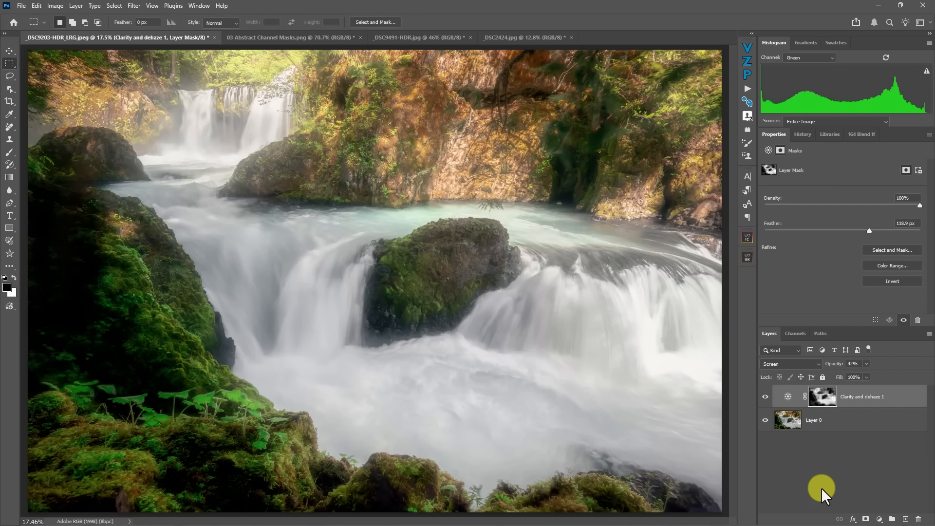
- Add a Curves layer clipped to Clarity and dehaze and shape its RGB curve into an S through about 89/23 and 166/182
{"action": "left_click", "coordinate": [878, 519]}
{"action": "left_click", "coordinate": [861, 376]}
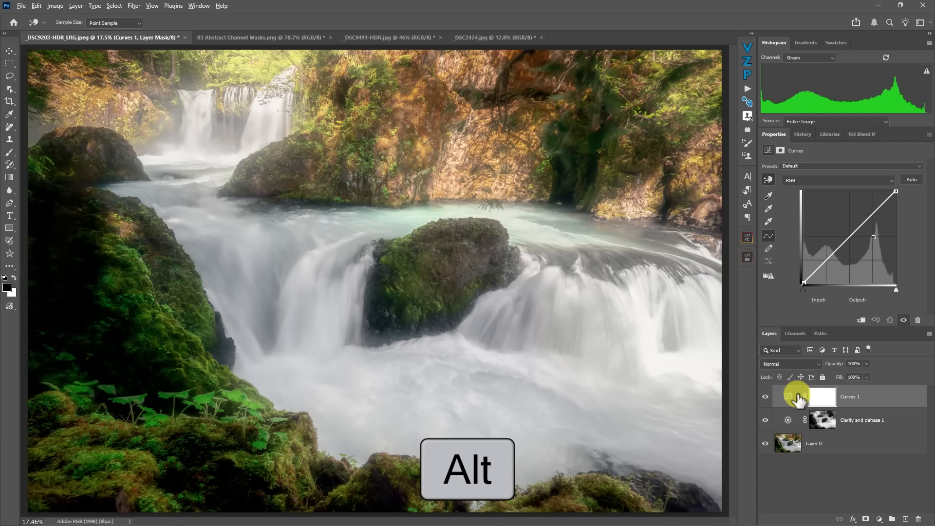
{"action": "left_click", "coordinate": [789, 408], "text": "alt"}
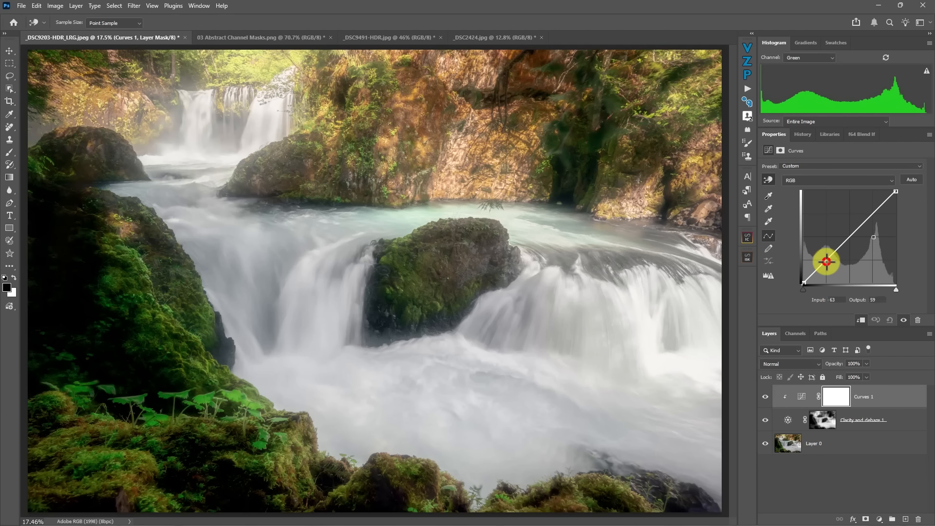
{"action": "mouse_move", "coordinate": [826, 262]}
{"action": "left_mouse_down"}
{"action": "mouse_move", "coordinate": [820, 256]}
{"action": "mouse_move", "coordinate": [836, 273]}
{"action": "left_mouse_up"}
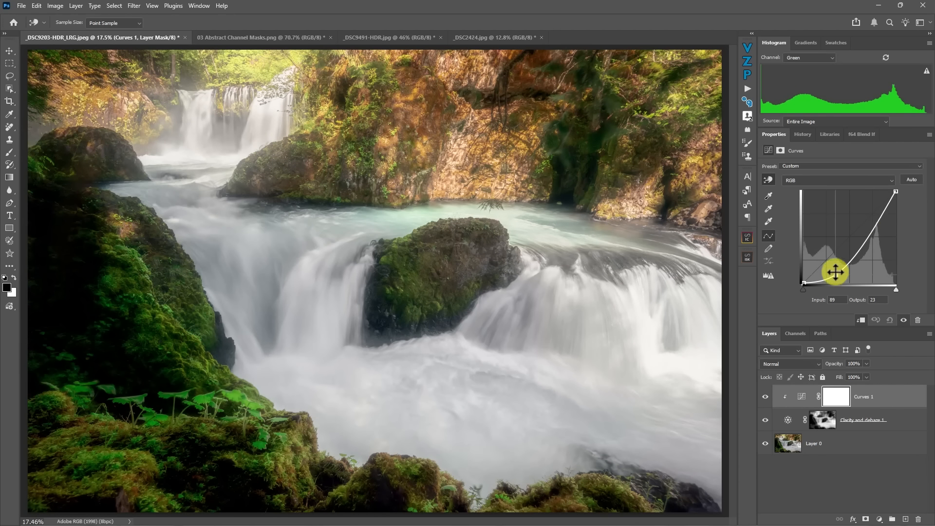
{"action": "mouse_move", "coordinate": [873, 228]}
{"action": "left_mouse_down"}
{"action": "mouse_move", "coordinate": [862, 211]}
{"action": "mouse_move", "coordinate": [874, 218]}
{"action": "mouse_move", "coordinate": [860, 209]}
{"action": "mouse_move", "coordinate": [869, 217]}
{"action": "left_mouse_up"}
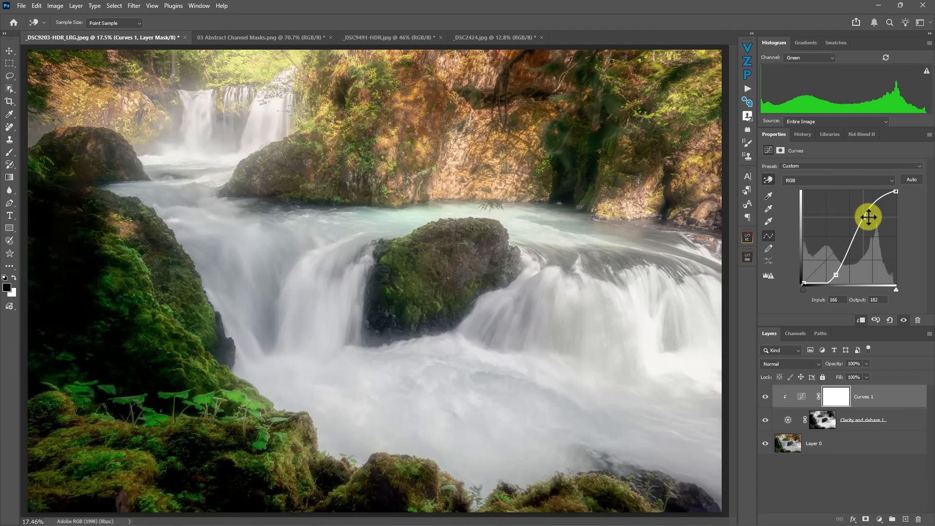
- Shape the Curves layer's Red channel into an S-curve, with input 68 at output 46 and input 182 at output 213
{"action": "left_click", "coordinate": [819, 179]}
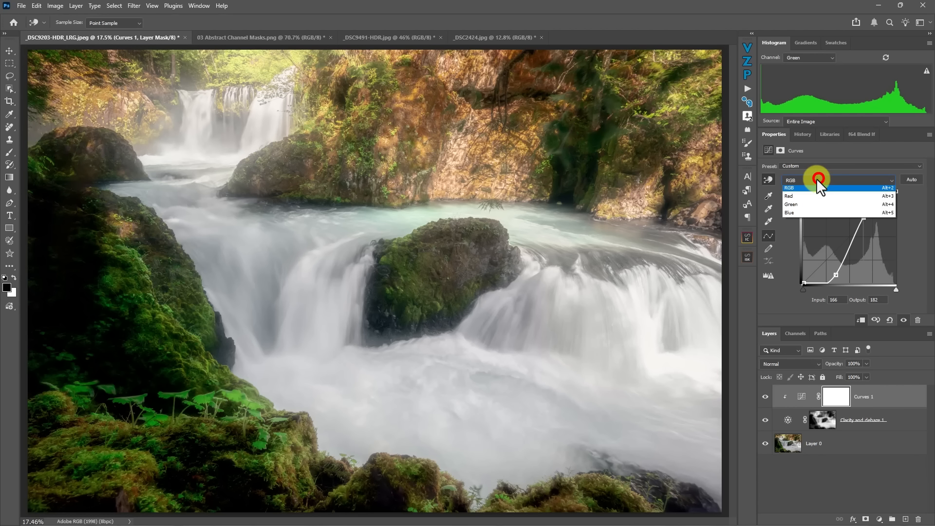
{"action": "left_click", "coordinate": [800, 199]}
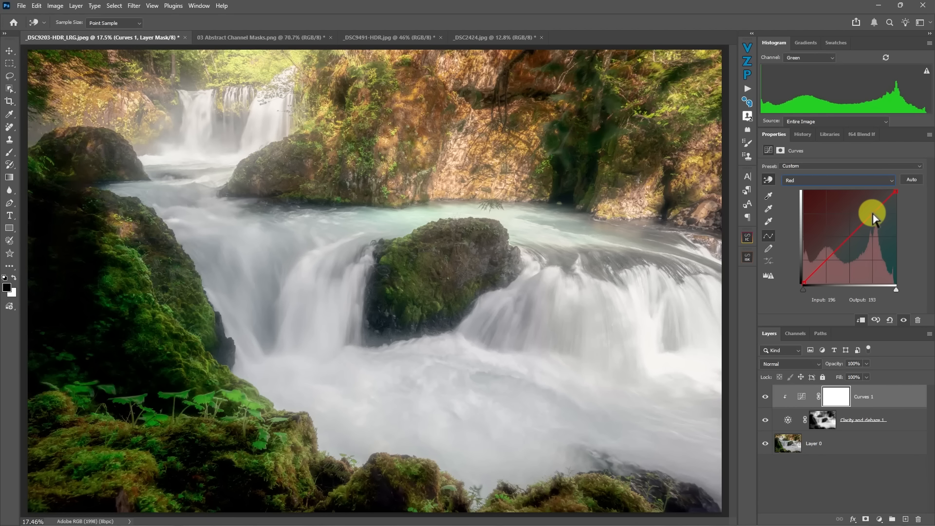
{"action": "left_click_drag", "start_coordinate": [871, 214], "coordinate": [866, 209]}
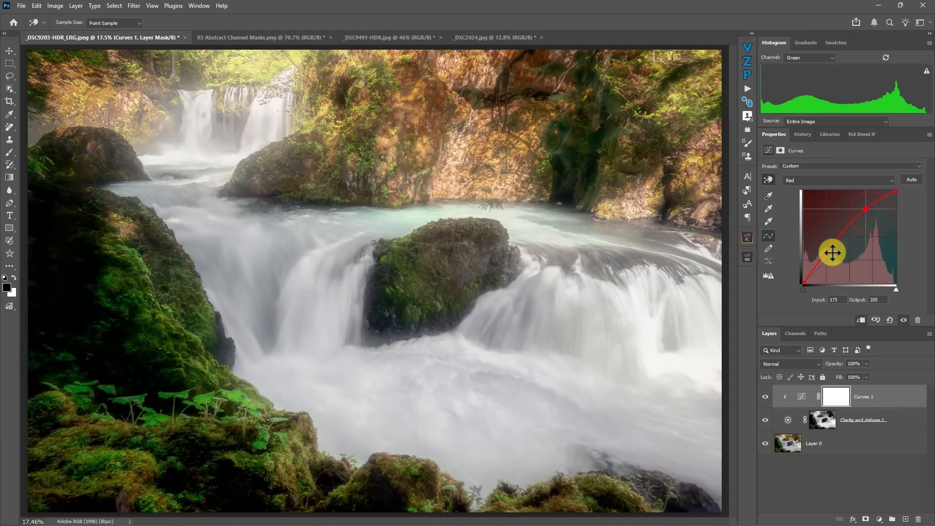
{"action": "mouse_move", "coordinate": [824, 259]}
{"action": "left_mouse_down"}
{"action": "mouse_move", "coordinate": [835, 269]}
{"action": "mouse_move", "coordinate": [828, 266]}
{"action": "left_mouse_up"}
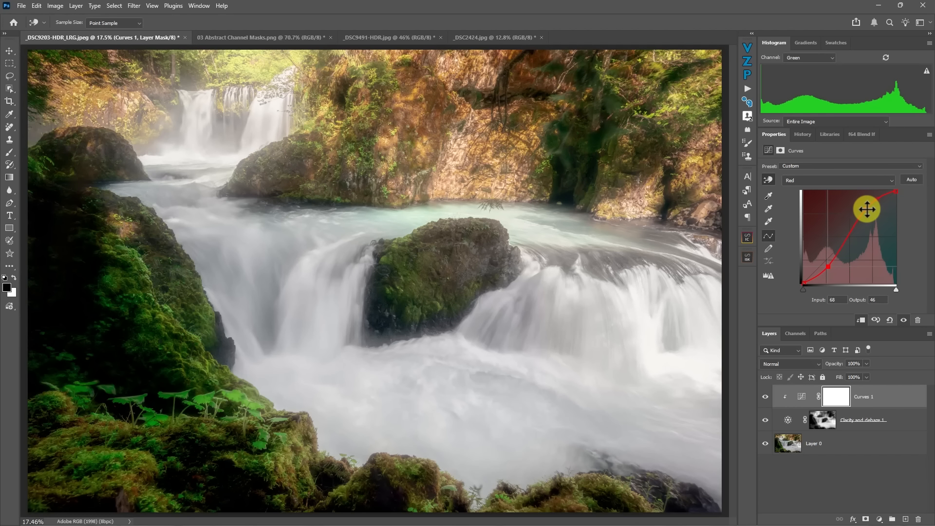
{"action": "left_click_drag", "start_coordinate": [865, 210], "coordinate": [870, 206]}
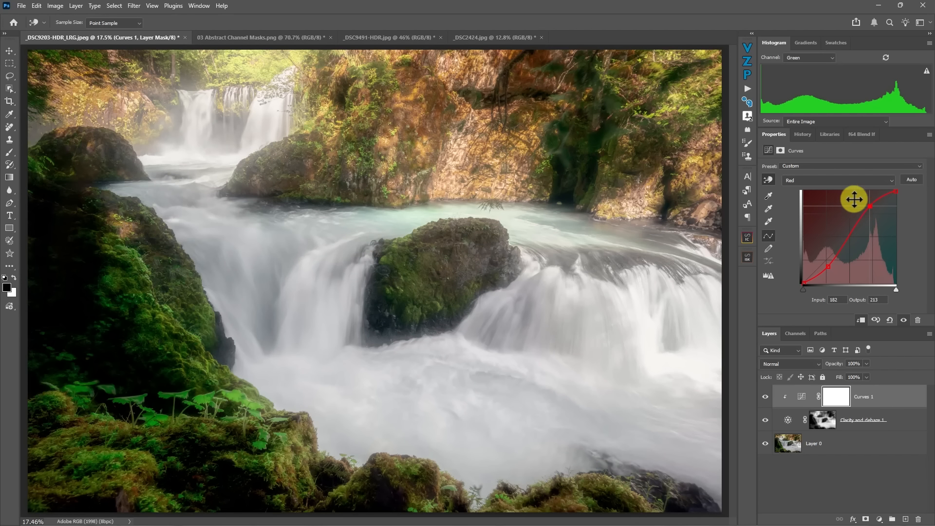
- Bend the Curves layer's Blue channel, lowering highlights from input 200 to output 164 and lifting shadows from input 52 to output 81
{"action": "left_click", "coordinate": [814, 183]}
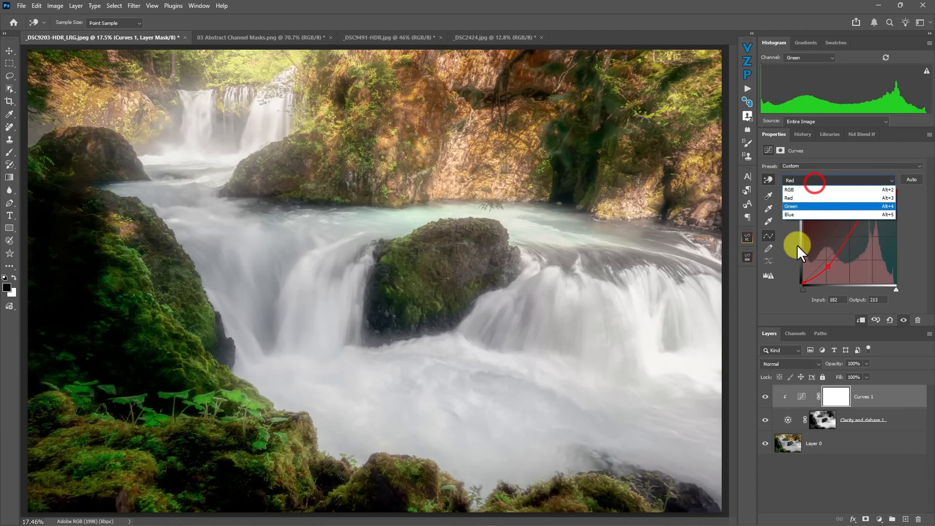
{"action": "left_click", "coordinate": [788, 215]}
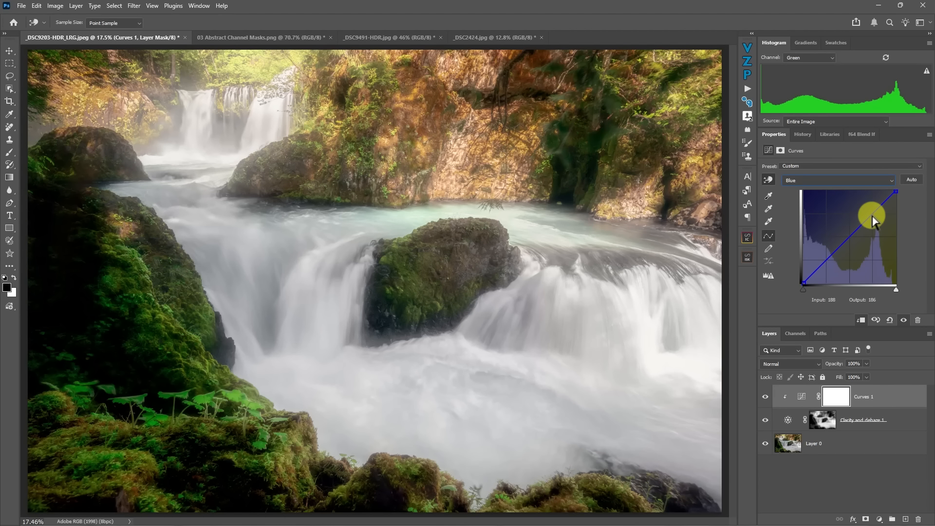
{"action": "left_click_drag", "start_coordinate": [872, 215], "coordinate": [875, 225]}
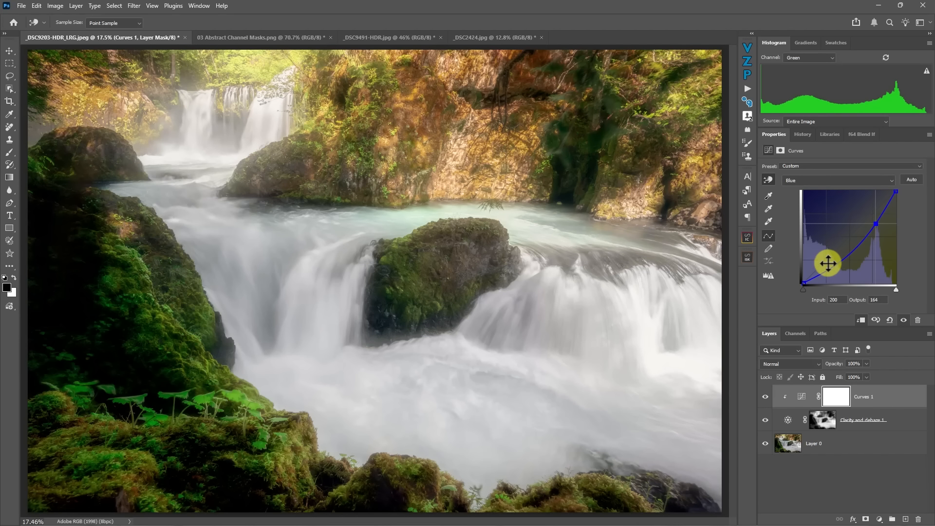
{"action": "left_click_drag", "start_coordinate": [829, 266], "coordinate": [822, 254]}
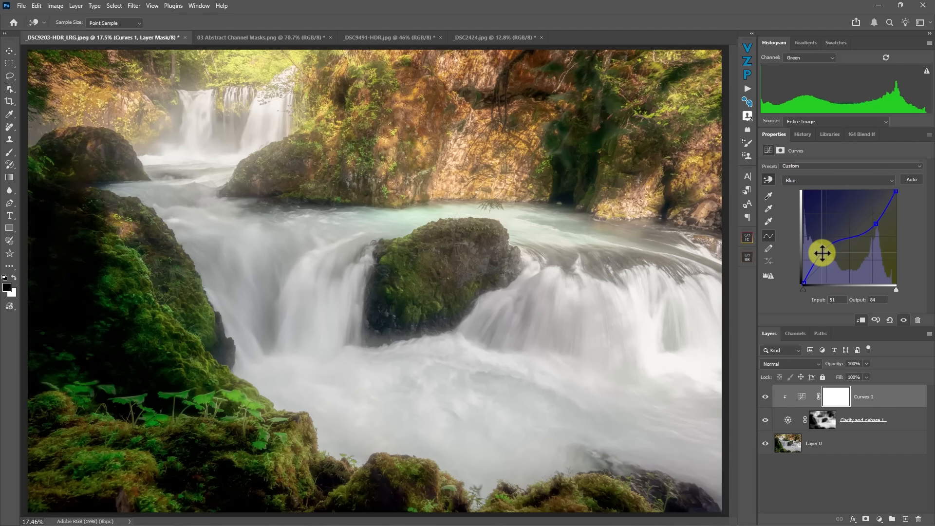
{"action": "key", "text": "ctrl+alt+g"}
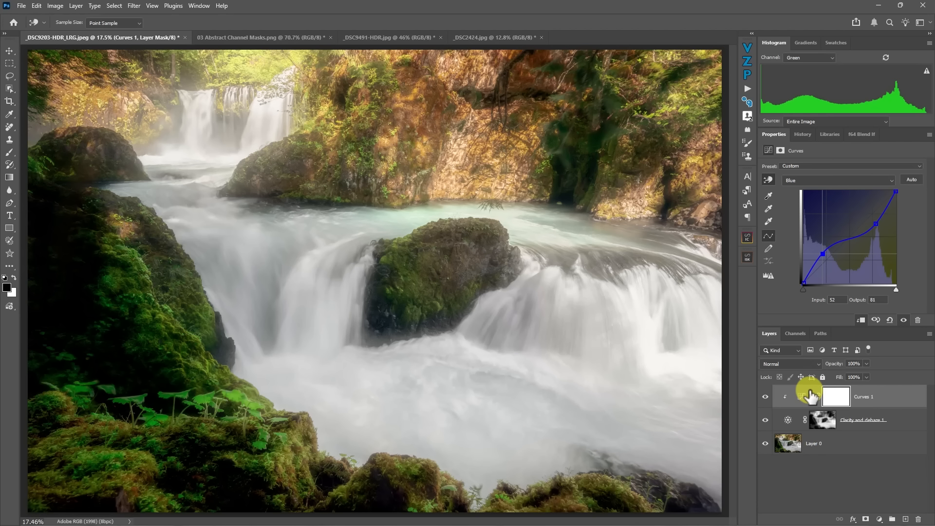
- Lower the midtones of the Curves layer's Green channel slightly, with input 132 at output 119
{"action": "left_click", "coordinate": [832, 184]}
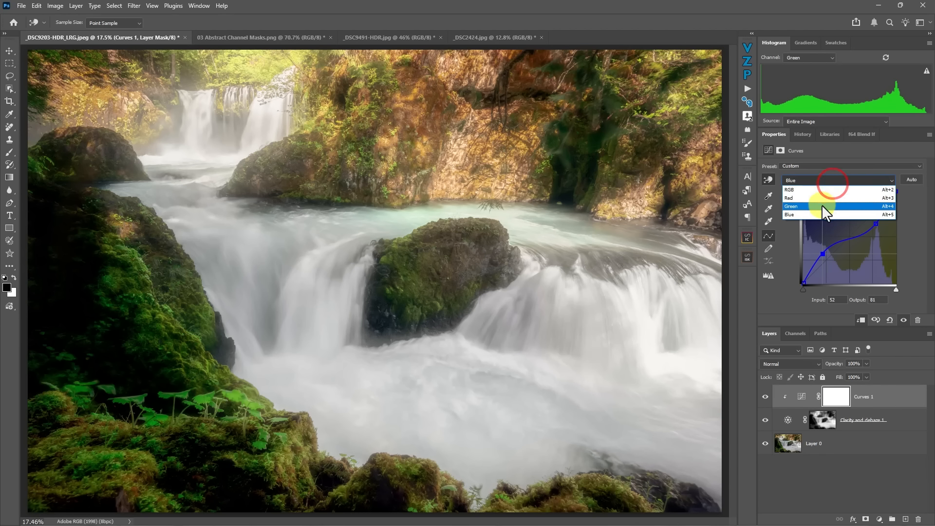
{"action": "left_click", "coordinate": [822, 205]}
{"action": "mouse_move", "coordinate": [848, 242]}
{"action": "left_mouse_down"}
{"action": "mouse_move", "coordinate": [852, 227]}
{"action": "mouse_move", "coordinate": [852, 241]}
{"action": "left_mouse_up"}
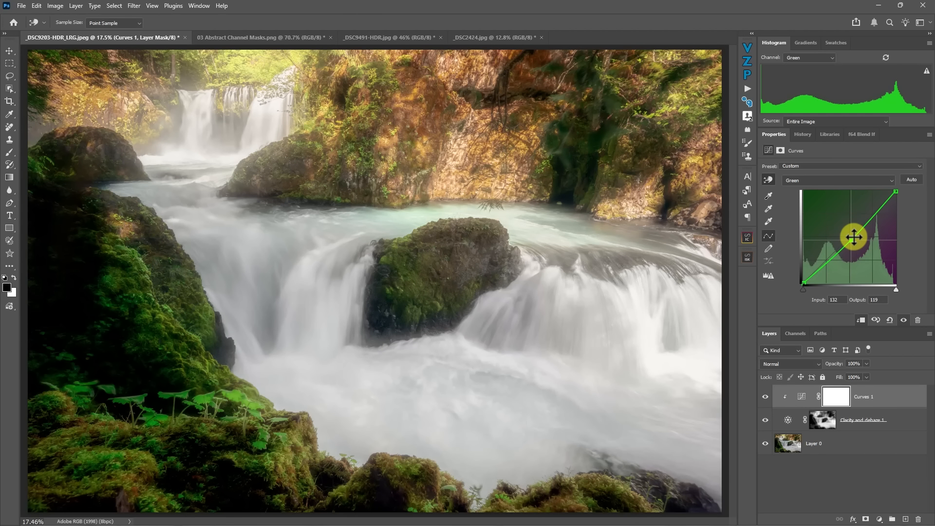
- Return the Curves layer to its RGB curve, release its clipping to Clarity and dehaze, and add a point near the curve's highlight end
{"action": "left_click", "coordinate": [829, 181]}
{"action": "left_click", "coordinate": [808, 189]}
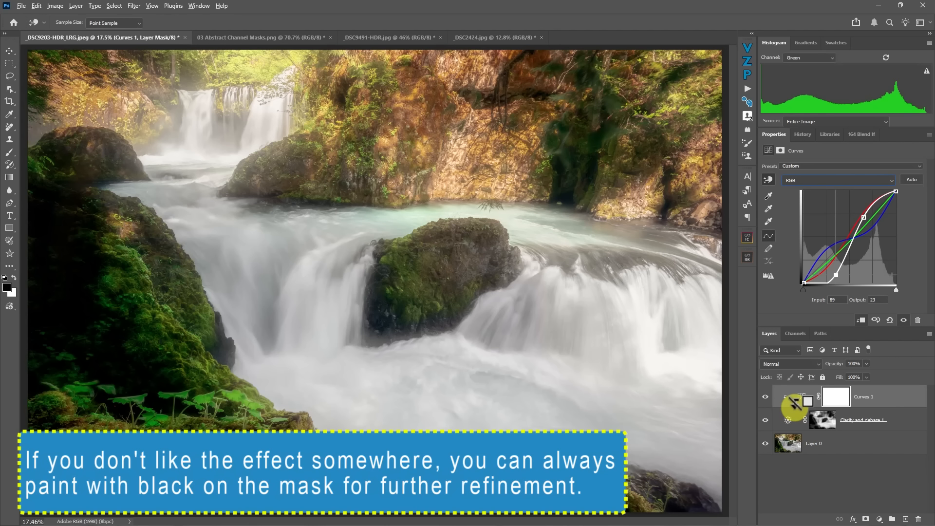
{"action": "left_click", "coordinate": [794, 408], "text": "alt"}
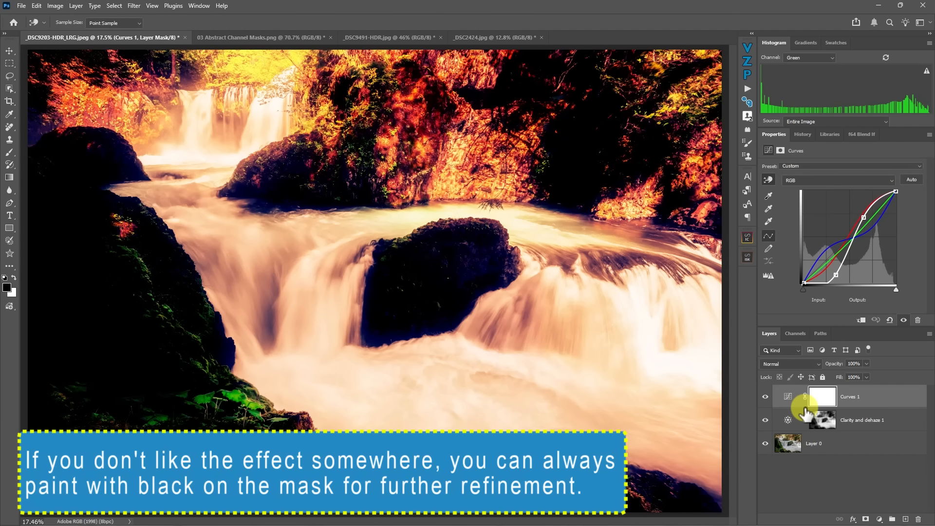
{"action": "left_click", "coordinate": [883, 196]}
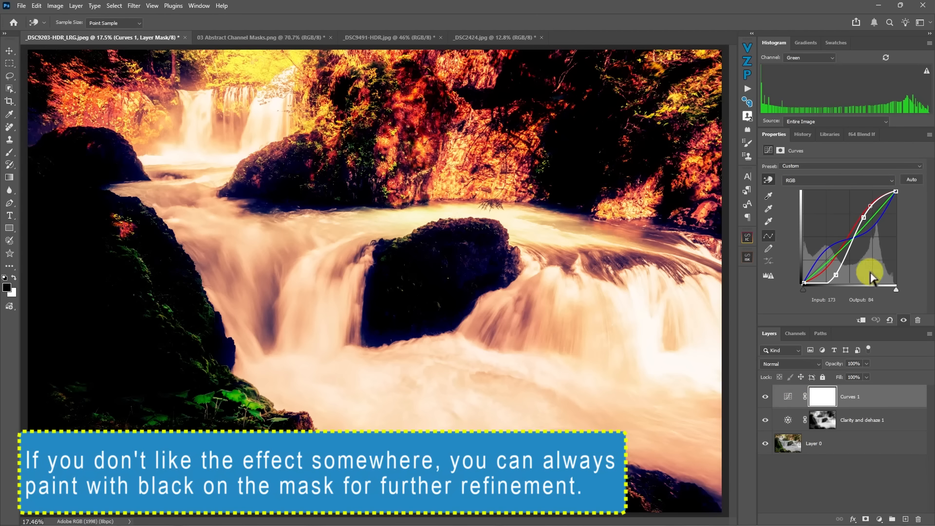
- Clip the Curves 1 layer back to Clarity and dehaze, and compare the photo with and without these adjustments
{"action": "left_click", "coordinate": [789, 408], "text": "alt"}
{"action": "left_click", "coordinate": [766, 397]}
{"action": "left_click", "coordinate": [766, 397]}
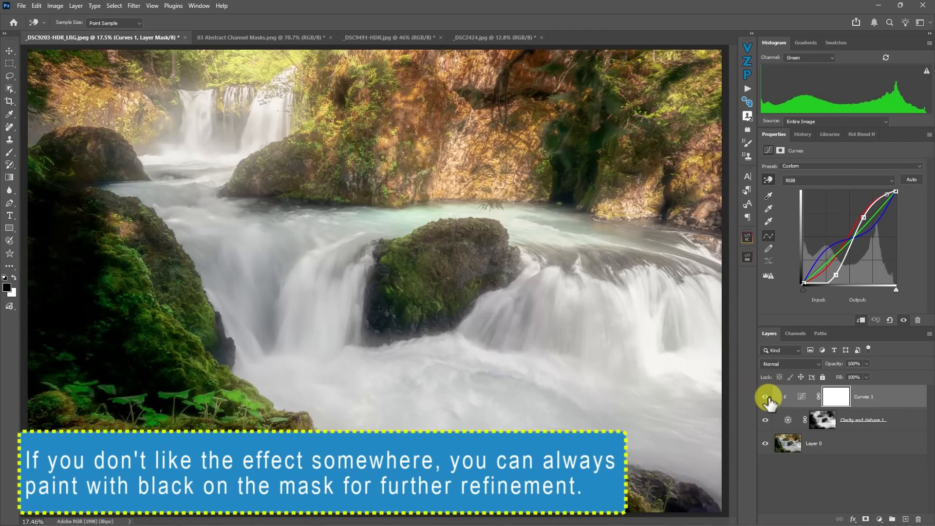
{"action": "left_click", "coordinate": [765, 420]}
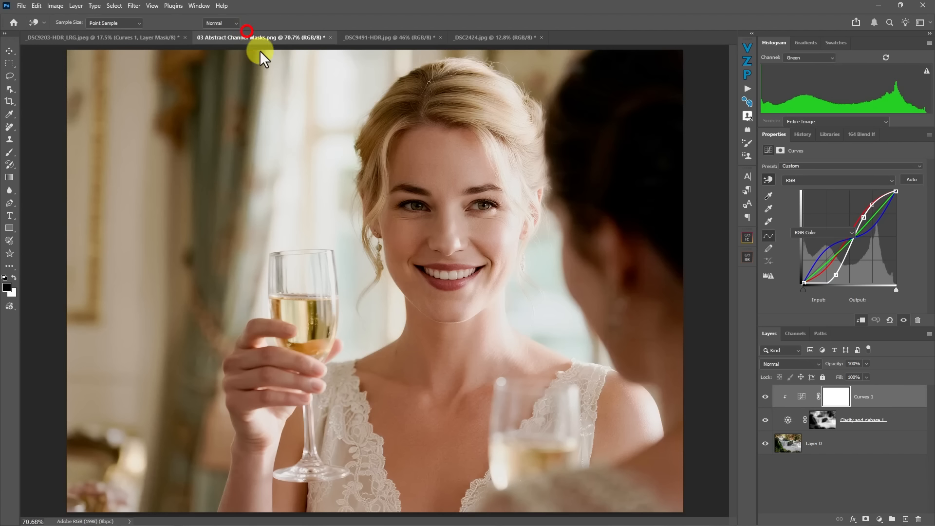
- Switch to 03 Abstract Channel Masks.png and run the Channel Atmosphere action from the Channel Atmosphere - Rudis Effect set
{"action": "left_click", "coordinate": [247, 37]}
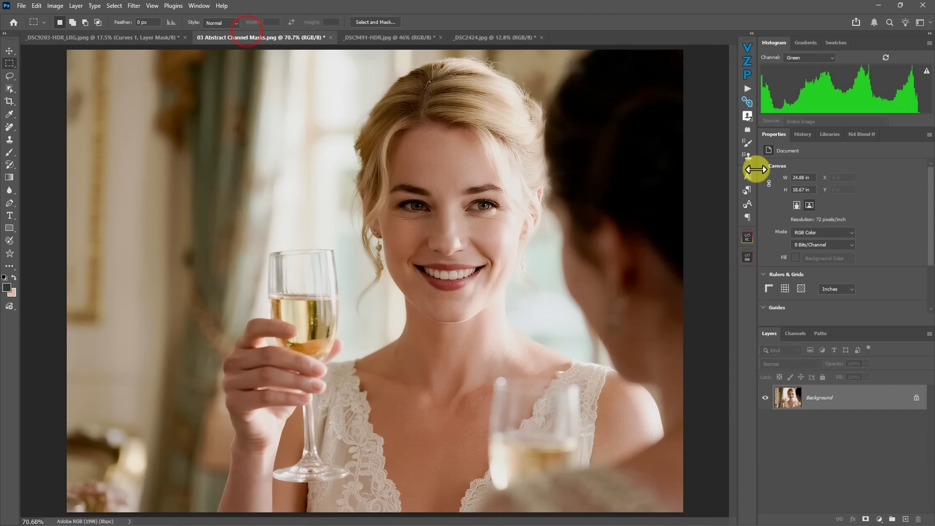
{"action": "left_click", "coordinate": [747, 87]}
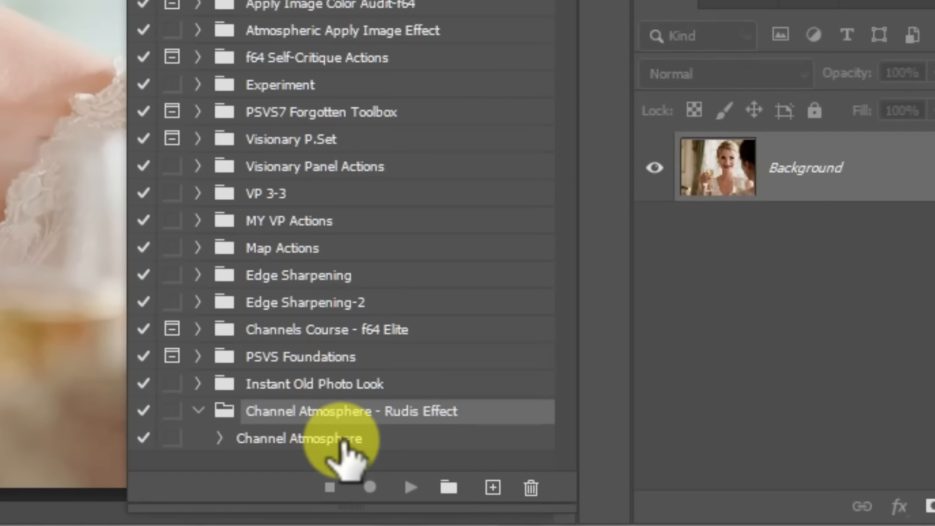
{"action": "left_click", "coordinate": [339, 442]}
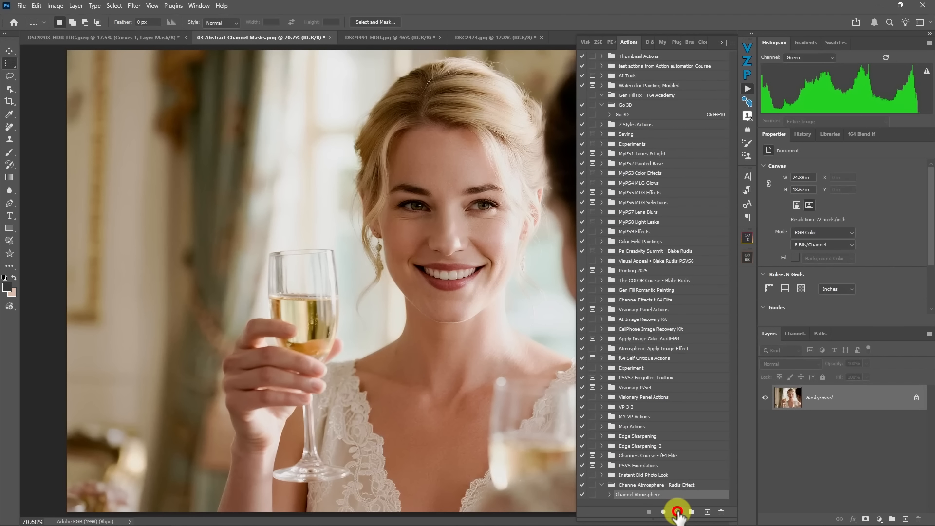
{"action": "left_click", "coordinate": [677, 512]}
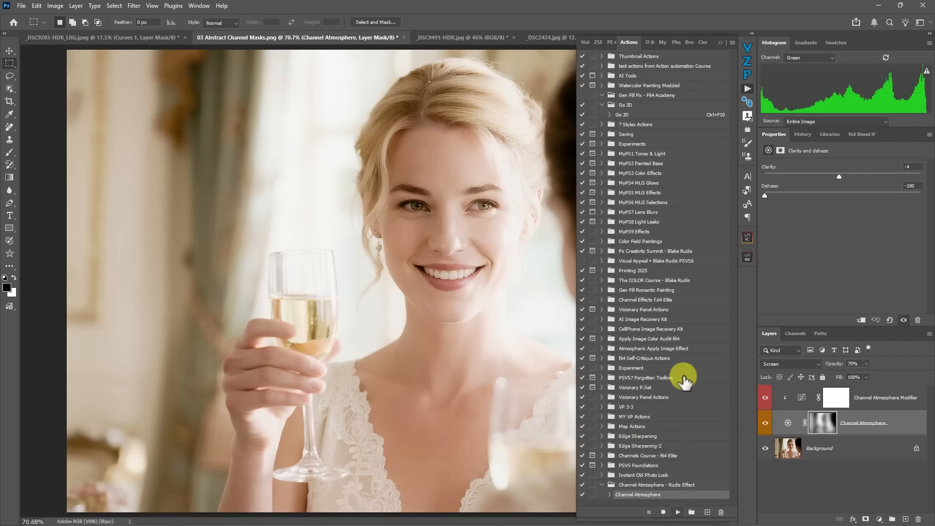
{"action": "left_click", "coordinate": [717, 42]}
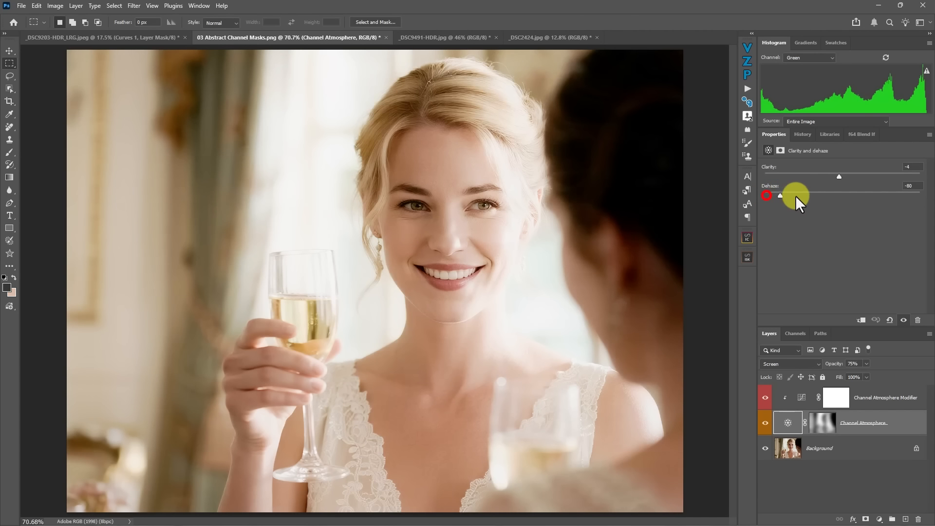
- Set the portrait's Channel Atmosphere layer to Dehaze -34 and Clarity +26
{"action": "left_click_drag", "start_coordinate": [796, 195], "coordinate": [816, 209]}
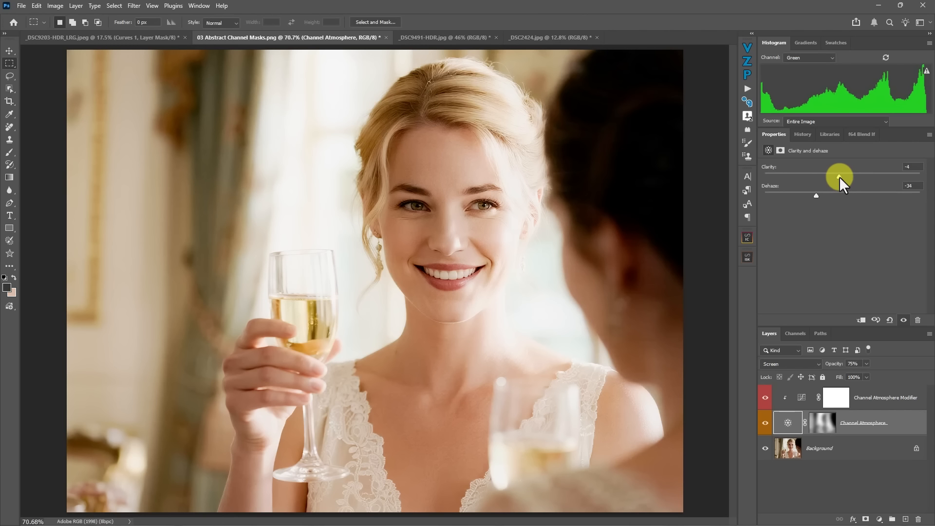
{"action": "left_click_drag", "start_coordinate": [840, 177], "coordinate": [842, 176]}
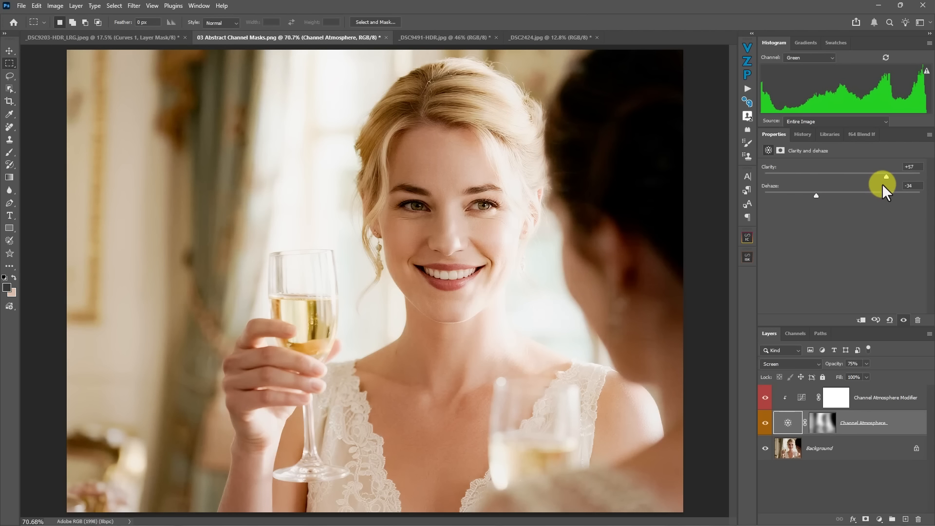
{"action": "left_click_drag", "start_coordinate": [872, 190], "coordinate": [863, 182]}
- Shape the Channel Atmosphere Modifier's RGB curve with input 169 at output 198 and input 71 at output 60
{"action": "left_click", "coordinate": [801, 397]}
{"action": "left_click_drag", "start_coordinate": [850, 237], "coordinate": [864, 211]}
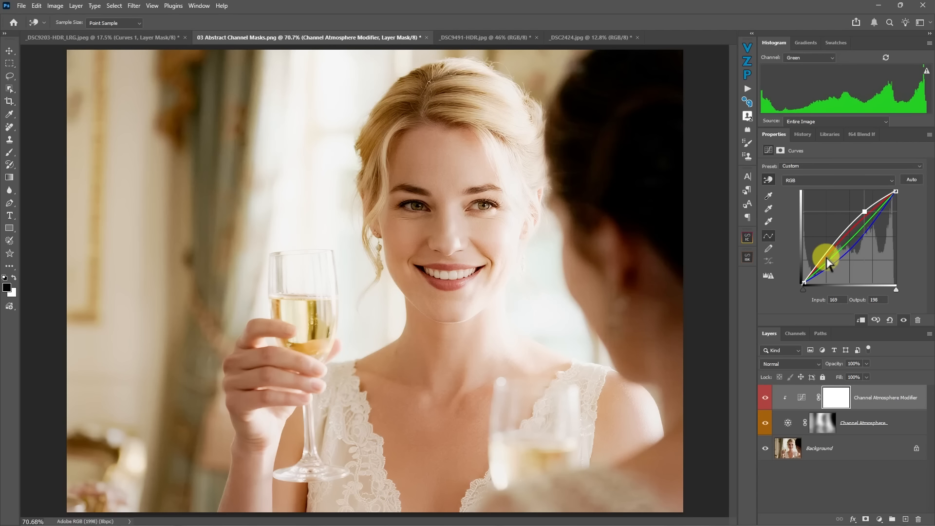
{"action": "left_click_drag", "start_coordinate": [827, 258], "coordinate": [830, 263]}
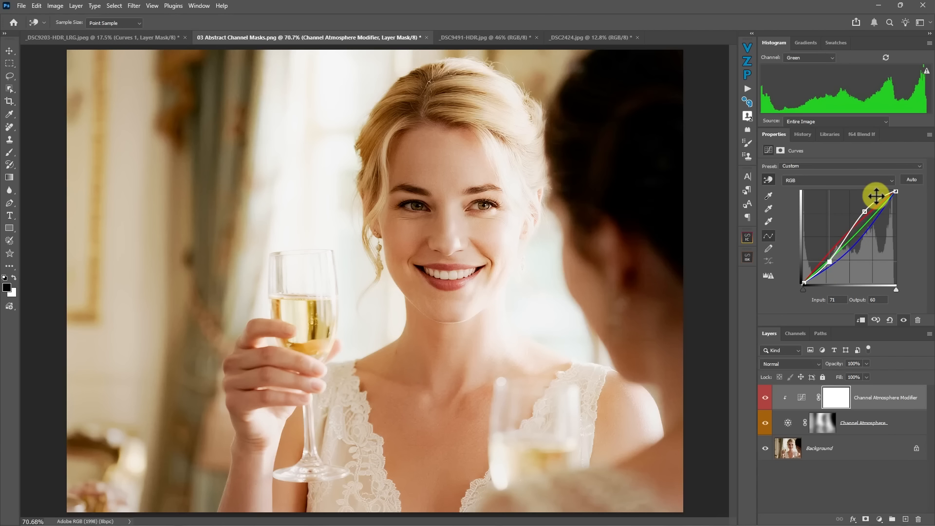
- Set the Channel Atmosphere layer's Dehaze to -55 and its layer mask's feather to 47.1 px
{"action": "left_click", "coordinate": [789, 422]}
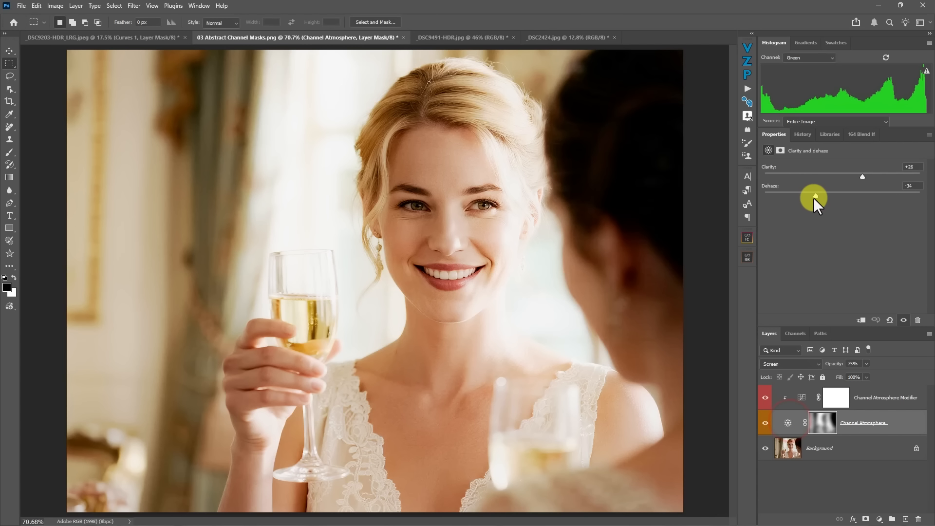
{"action": "mouse_move", "coordinate": [814, 195]}
{"action": "left_mouse_down"}
{"action": "mouse_move", "coordinate": [795, 192]}
{"action": "mouse_move", "coordinate": [809, 193]}
{"action": "left_mouse_up"}
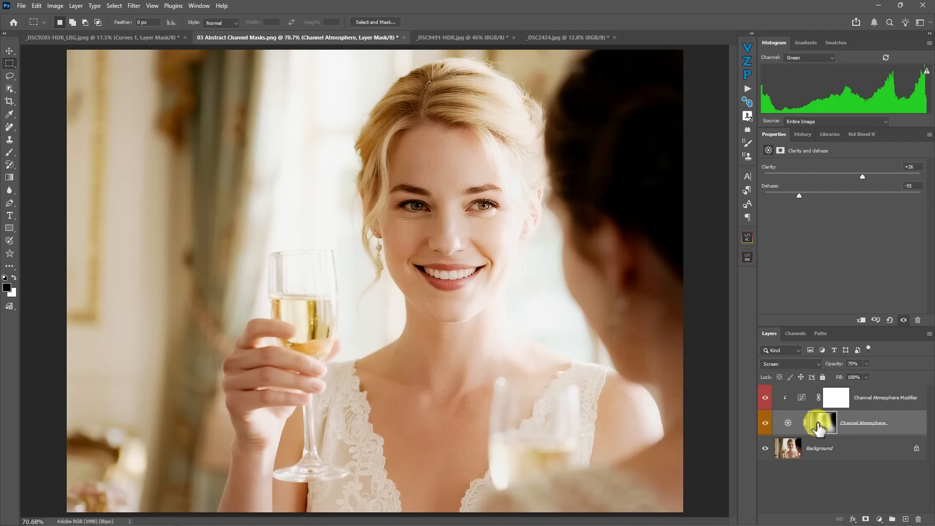
{"action": "left_click", "coordinate": [820, 426]}
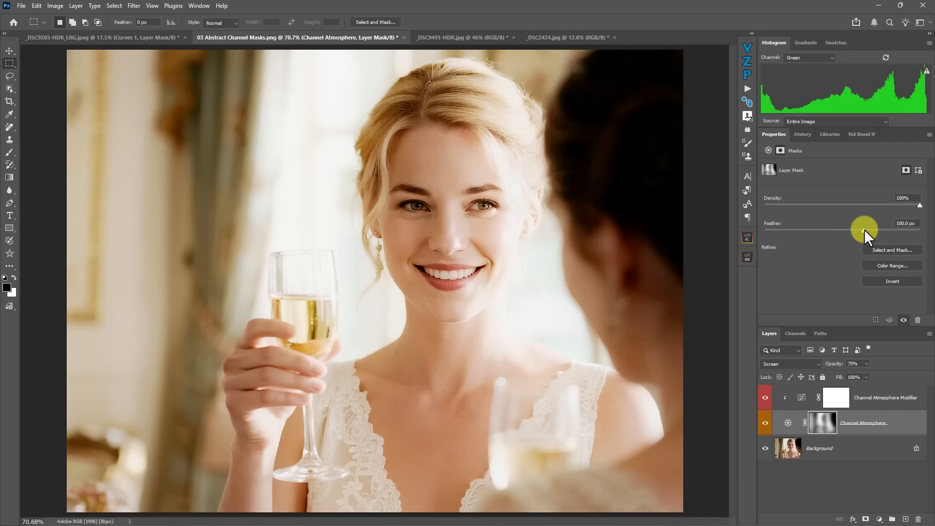
{"action": "mouse_move", "coordinate": [864, 229]}
{"action": "left_mouse_down"}
{"action": "mouse_move", "coordinate": [823, 228]}
{"action": "mouse_move", "coordinate": [848, 226]}
{"action": "left_mouse_up"}
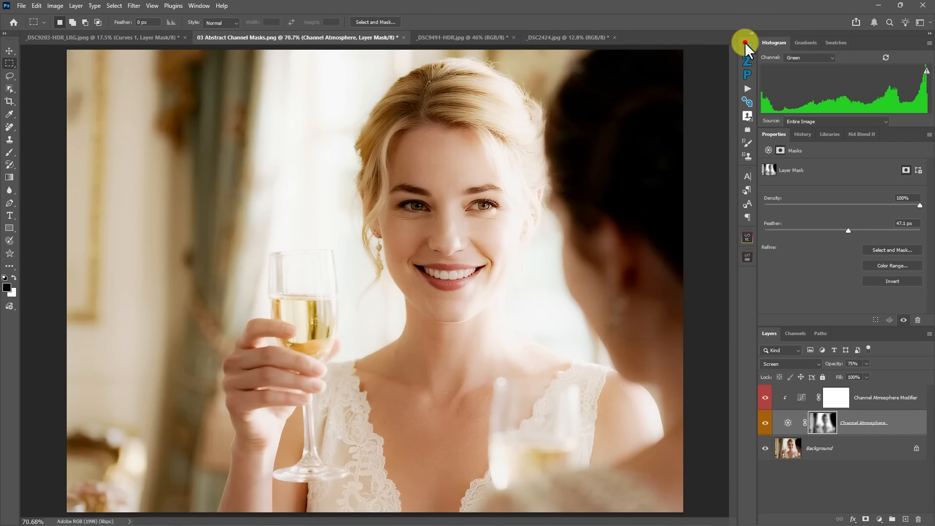
- Add a Tone Evaluation group over the portrait and restore the Channel Atmosphere Modifier's clipping to Channel Atmosphere
{"action": "left_click", "coordinate": [745, 45]}
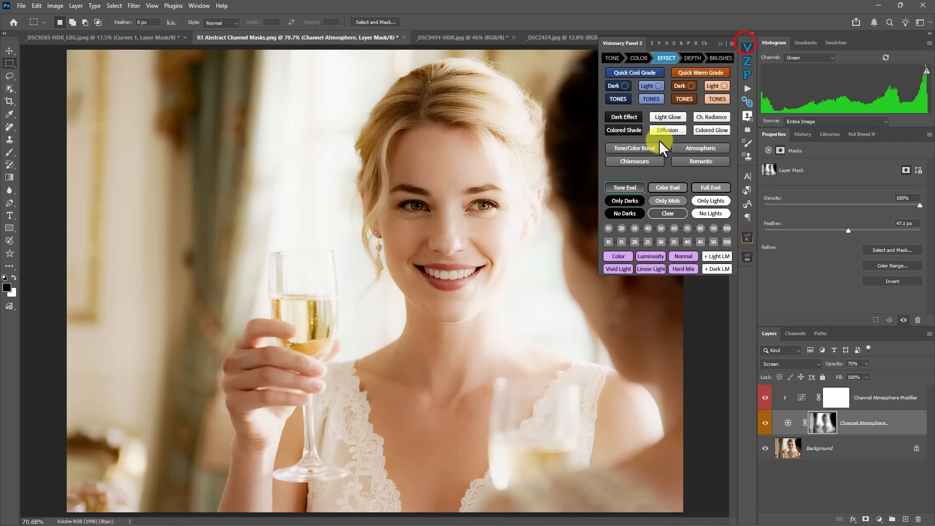
{"action": "left_click", "coordinate": [627, 188]}
{"action": "left_click_drag", "start_coordinate": [804, 416], "coordinate": [792, 387]}
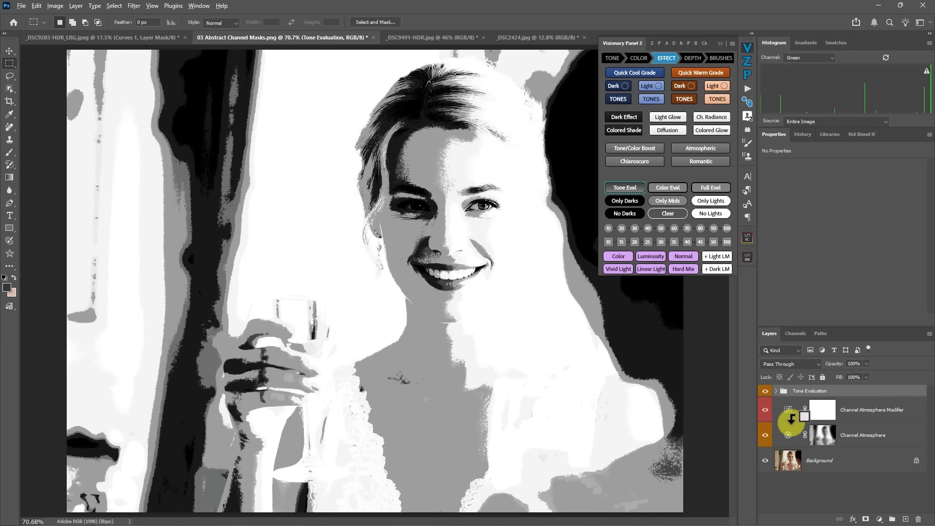
{"action": "left_click", "coordinate": [789, 420], "text": "alt"}
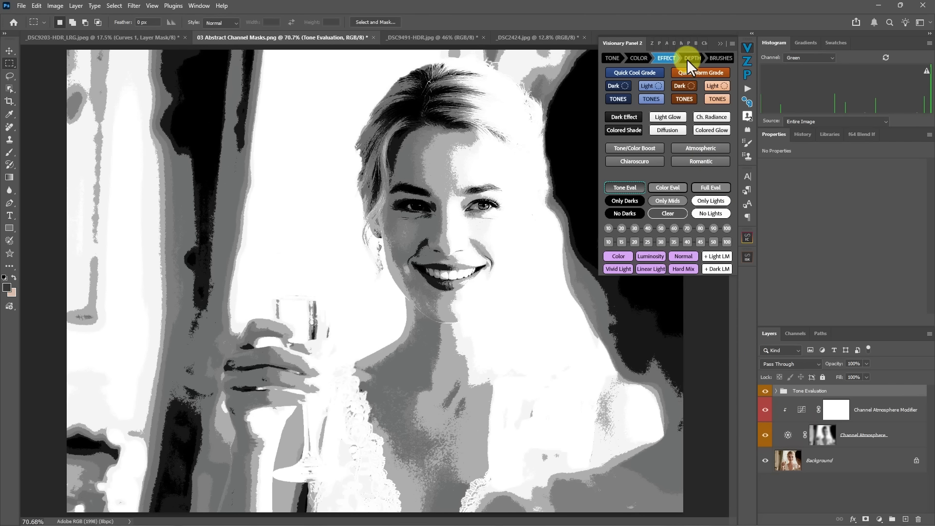
- Compare the portrait's evaluated tones with the Channel Atmosphere layer hidden and shown
{"action": "left_click", "coordinate": [719, 43]}
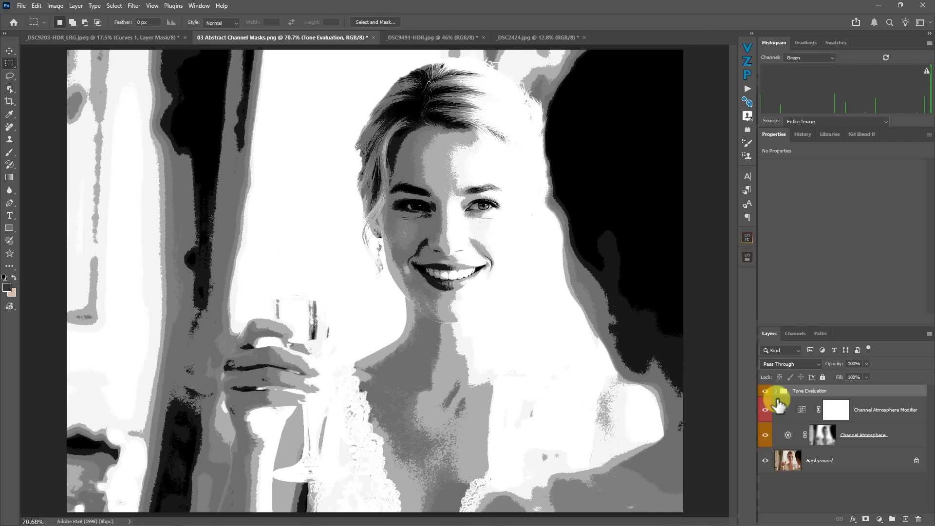
{"action": "left_click", "coordinate": [765, 436]}
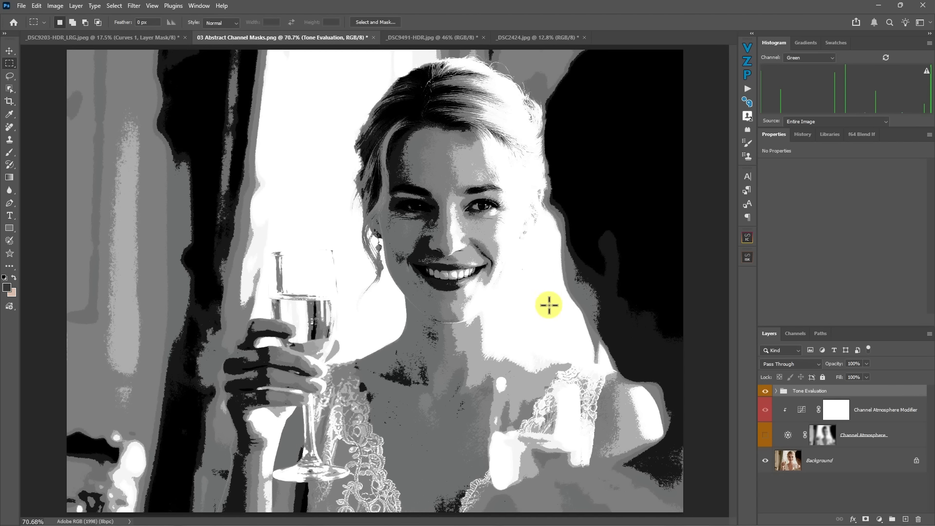
{"action": "left_click", "coordinate": [765, 436]}
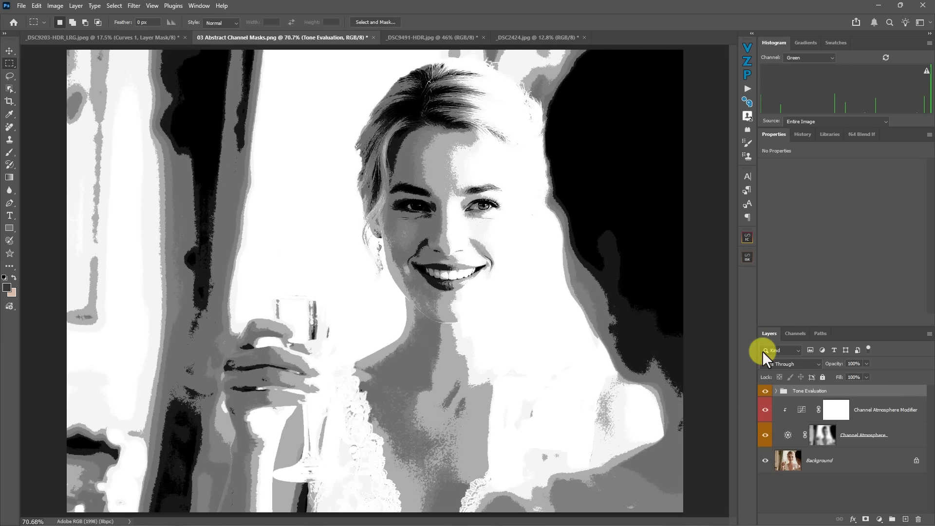
- Switch to the waterfall photo _DSC9203-HDR_LRG.jpeg and add a Tone Evaluation group above its layers
{"action": "left_click", "coordinate": [122, 33]}
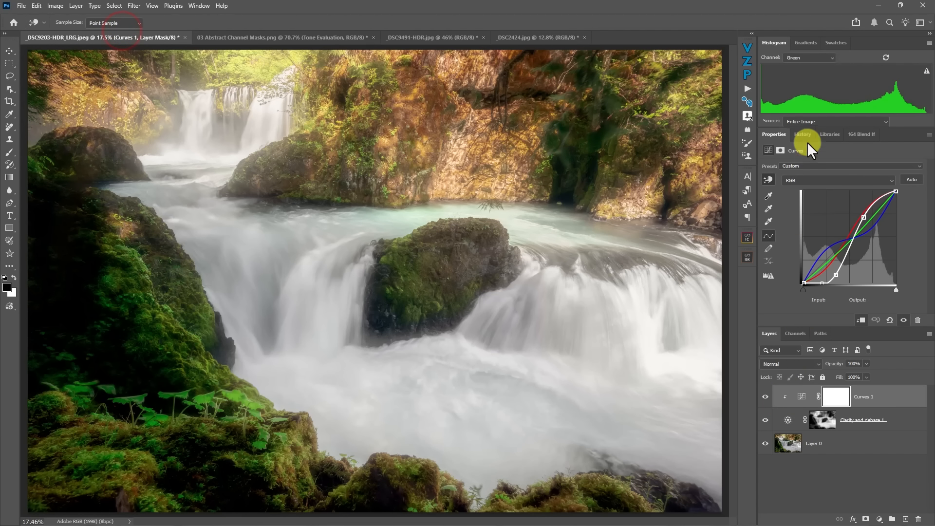
{"action": "left_click", "coordinate": [746, 47]}
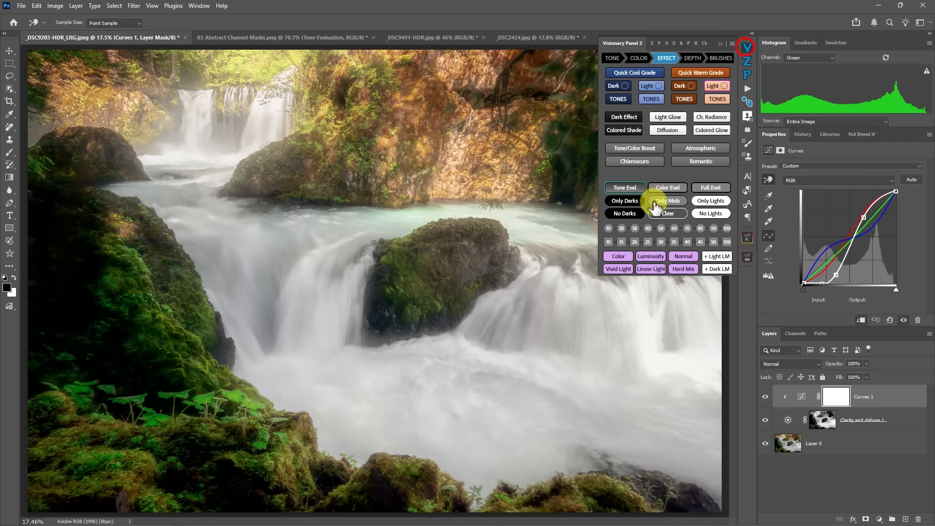
{"action": "left_click", "coordinate": [619, 187]}
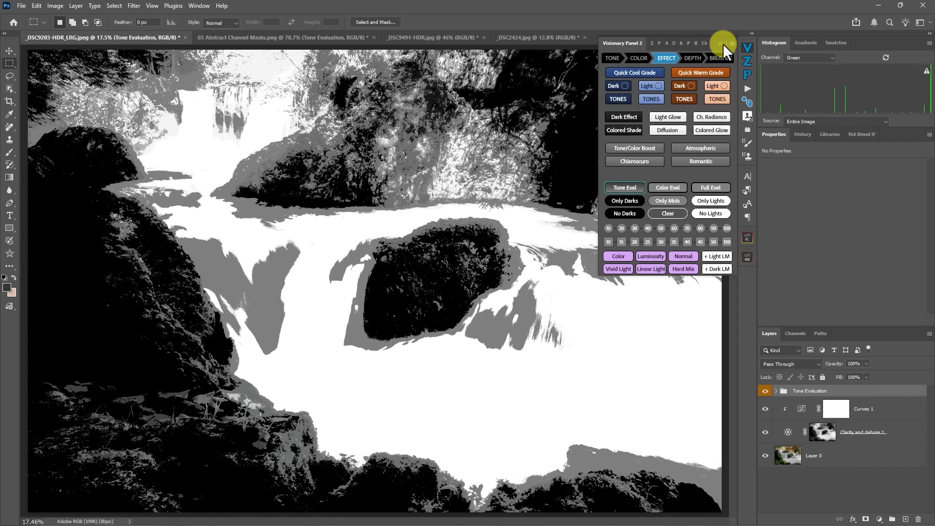
{"action": "left_click", "coordinate": [721, 44]}
- Compare the waterfall's evaluated tones with the Clarity and dehaze layer hidden and shown
{"action": "left_click", "coordinate": [764, 432]}
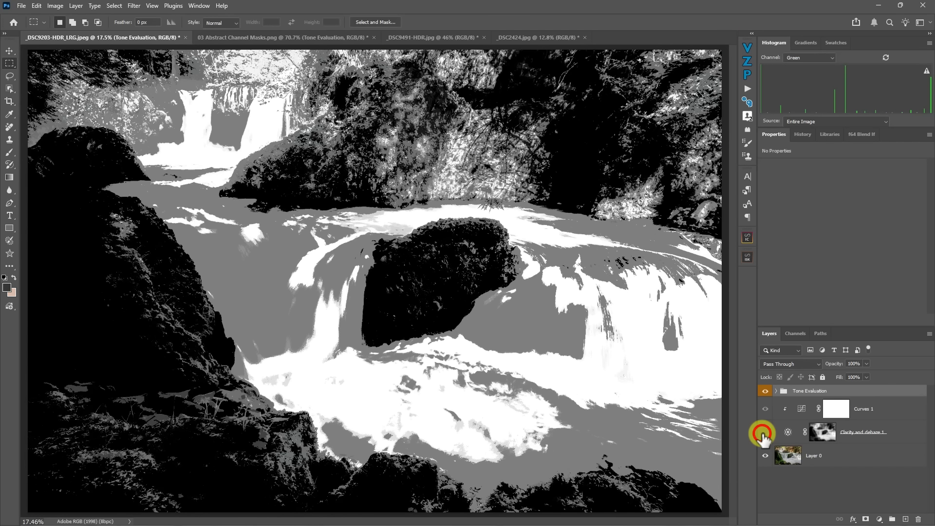
{"action": "left_click", "coordinate": [763, 434]}
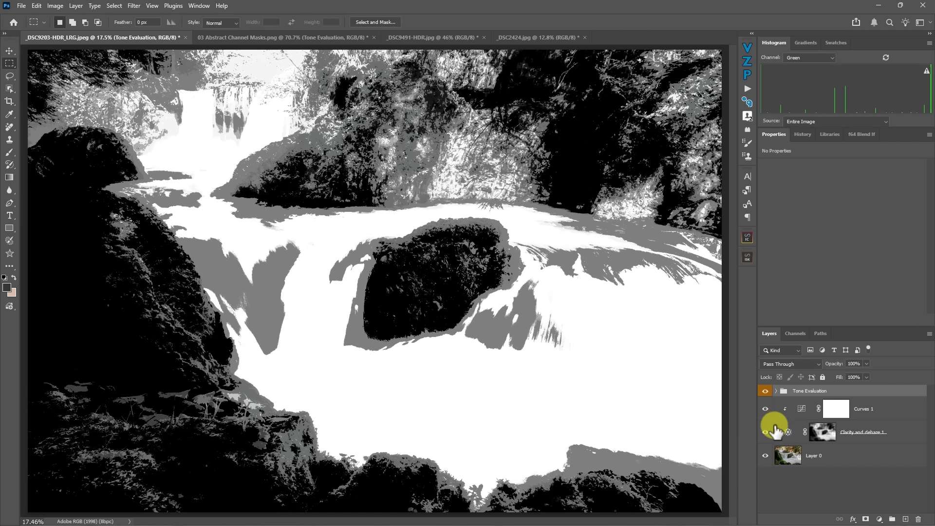
{"action": "left_click", "coordinate": [768, 433]}
{"action": "left_click", "coordinate": [765, 433]}
- Hide the Tone Evaluation group and compare the waterfall in colour with and without Clarity and dehaze
{"action": "left_click", "coordinate": [765, 393]}
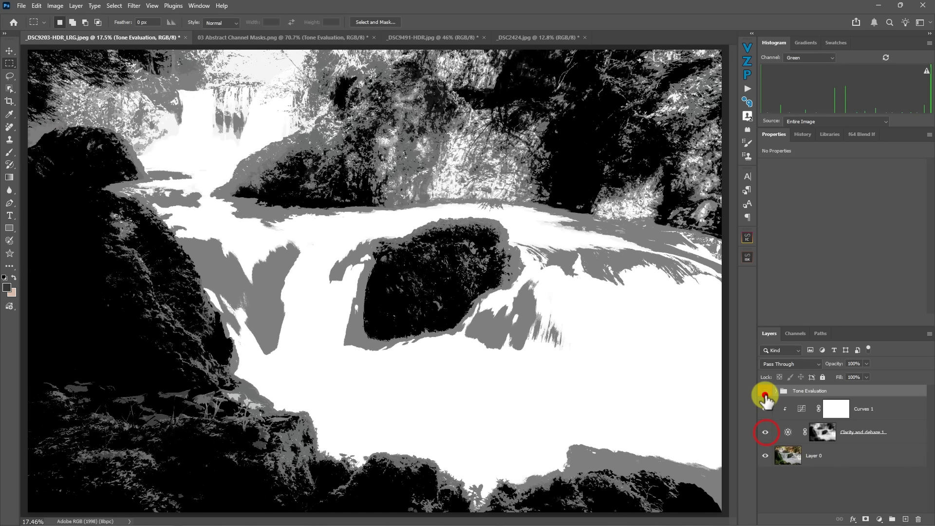
{"action": "left_click", "coordinate": [765, 434]}
{"action": "left_click", "coordinate": [765, 433]}
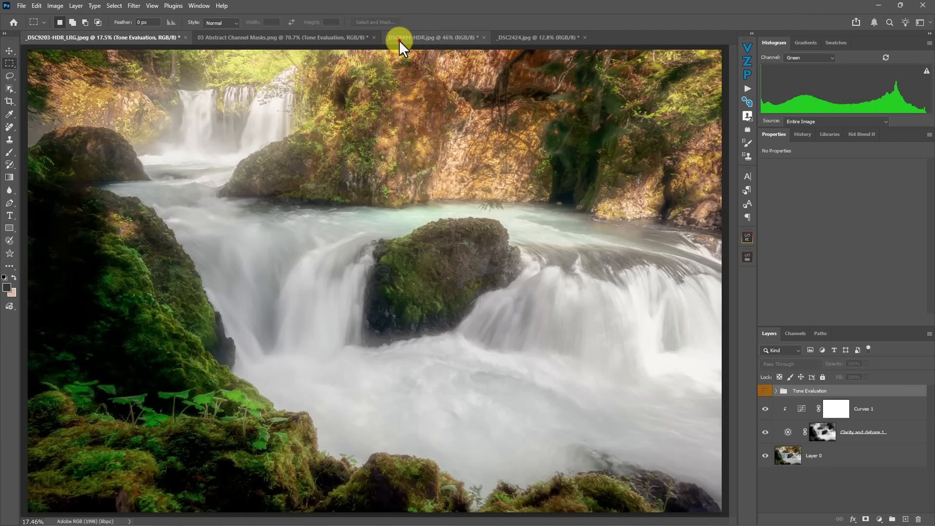
- Switch to the sunset photo _DSC9491-HDR.jpg and run the Channel Atmosphere action on it
{"action": "left_click", "coordinate": [398, 38]}
{"action": "left_click", "coordinate": [747, 91]}
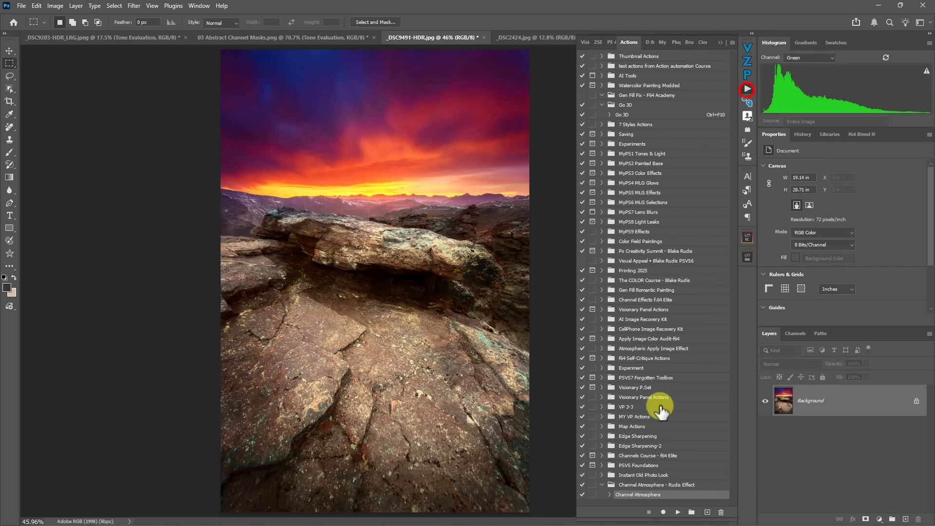
{"action": "left_click", "coordinate": [678, 511]}
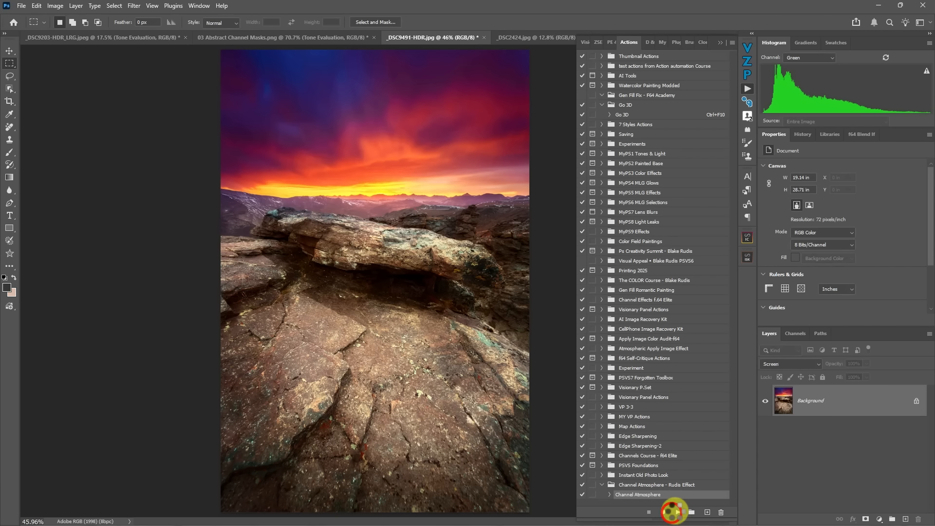
{"action": "left_click", "coordinate": [718, 39]}
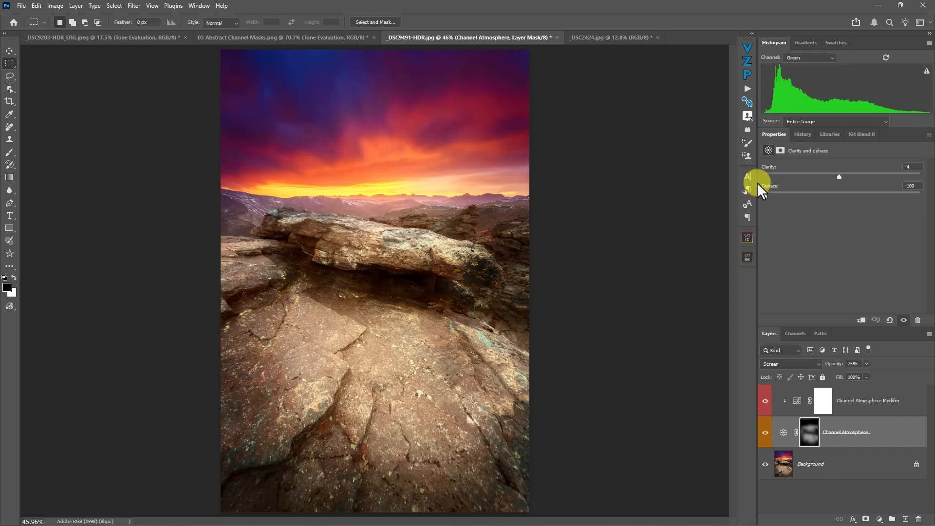
- Weaken the negative Dehaze on the sunset's Channel Atmosphere layer and set its mask feather to 37.9 px
{"action": "mouse_move", "coordinate": [757, 182]}
{"action": "left_mouse_down"}
{"action": "mouse_move", "coordinate": [810, 185]}
{"action": "mouse_move", "coordinate": [765, 183]}
{"action": "left_mouse_up"}
{"action": "left_click_drag", "start_coordinate": [766, 196], "coordinate": [797, 204]}
{"action": "left_click", "coordinate": [809, 431]}
{"action": "left_click_drag", "start_coordinate": [860, 230], "coordinate": [831, 229]}
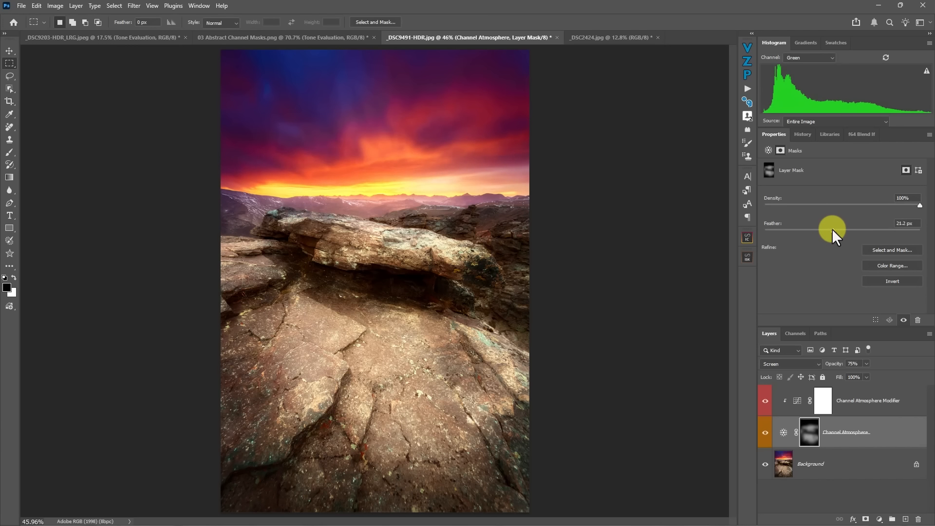
- Darken the sunset's Channel Atmosphere Modifier curve with input 132 at output 121 and input 74 at output 50
{"action": "left_click", "coordinate": [796, 401]}
{"action": "mouse_move", "coordinate": [846, 236]}
{"action": "left_mouse_down"}
{"action": "mouse_move", "coordinate": [831, 214]}
{"action": "mouse_move", "coordinate": [864, 248]}
{"action": "mouse_move", "coordinate": [852, 239]}
{"action": "left_mouse_up"}
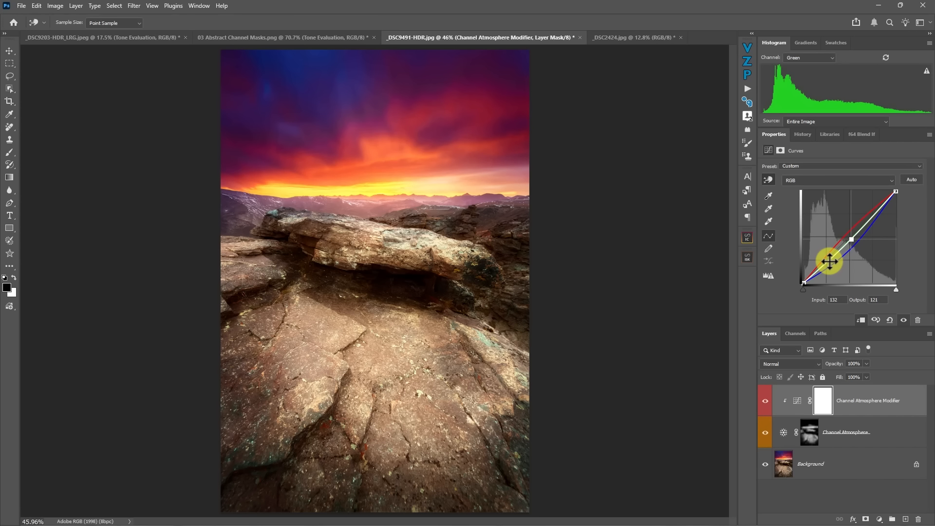
{"action": "left_click_drag", "start_coordinate": [828, 263], "coordinate": [829, 266]}
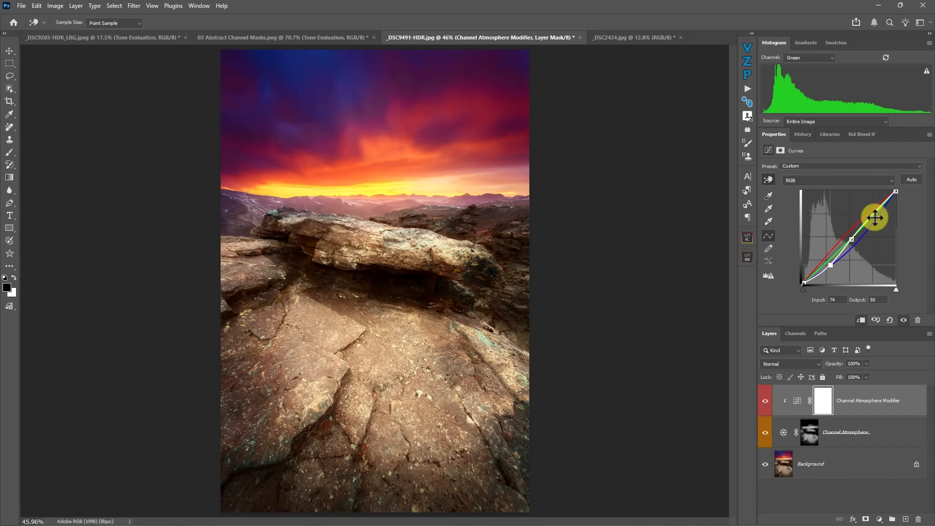
- Set the Channel Atmosphere Modifier RGB midpoint to input 128, output 133, and shape its Red curve through 68/43 and 178/199
{"action": "left_click_drag", "start_coordinate": [872, 215], "coordinate": [849, 236]}
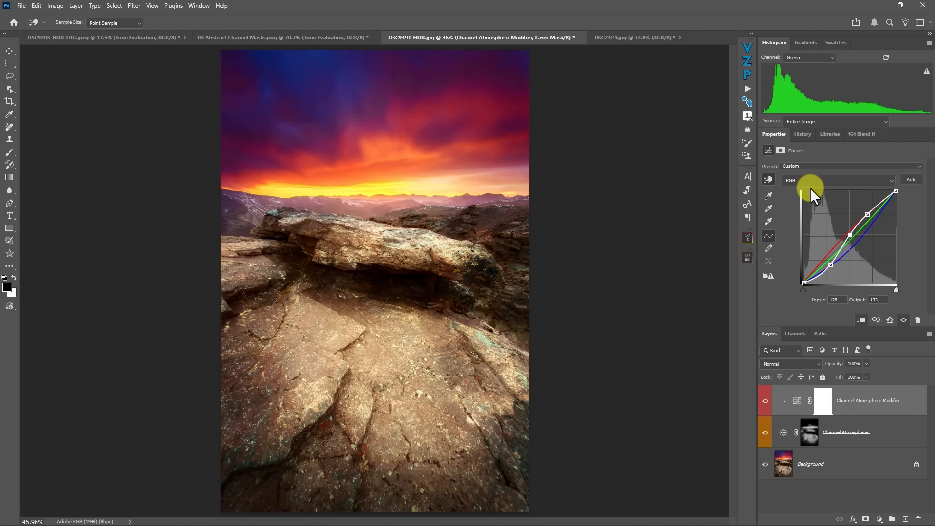
{"action": "left_click", "coordinate": [808, 183]}
{"action": "left_click", "coordinate": [799, 197]}
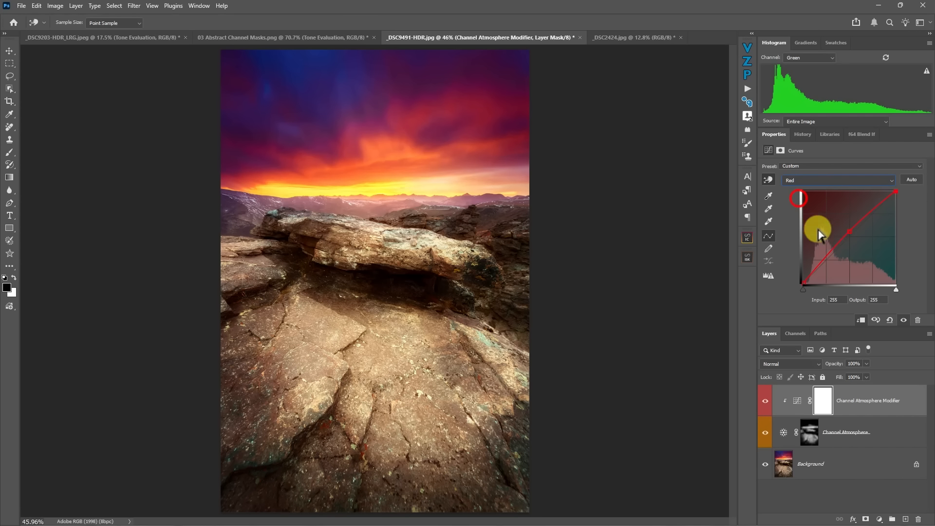
{"action": "left_click_drag", "start_coordinate": [848, 232], "coordinate": [828, 268]}
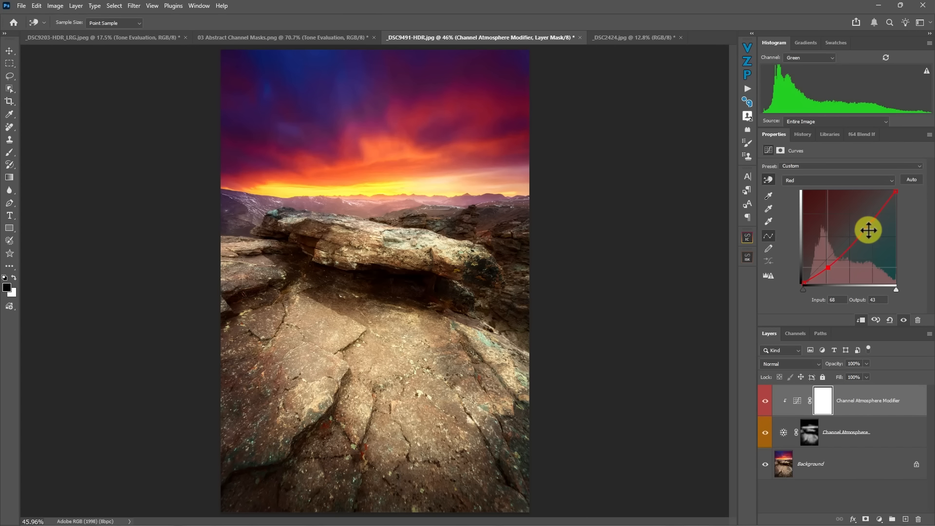
{"action": "left_click_drag", "start_coordinate": [875, 219], "coordinate": [868, 212]}
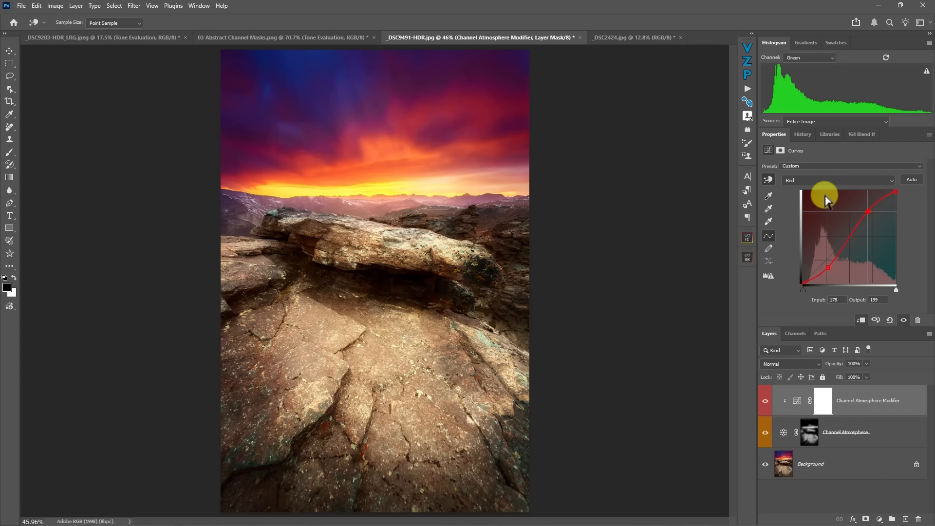
- Run Tone Eval on the sunset and compare its tonal values with and without the Channel Atmosphere layer
{"action": "left_click", "coordinate": [745, 46]}
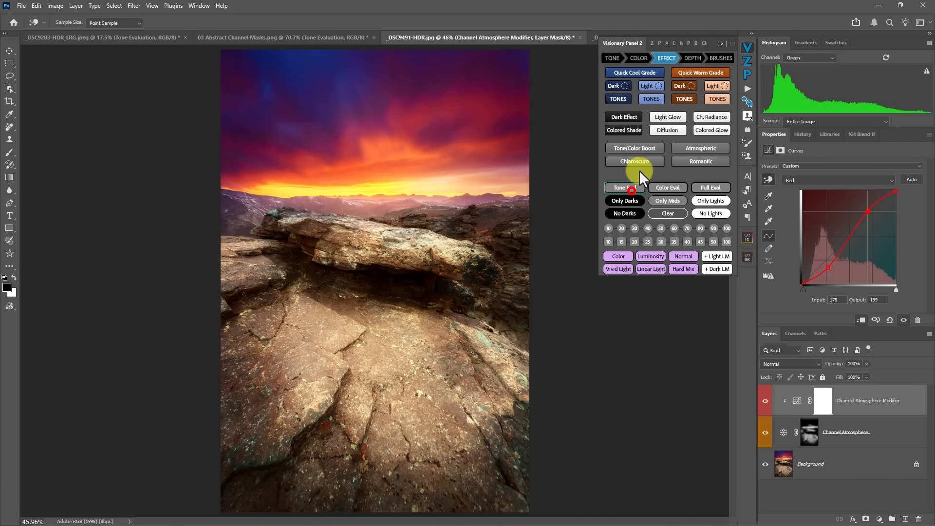
{"action": "left_click", "coordinate": [629, 188]}
{"action": "left_click", "coordinate": [715, 43]}
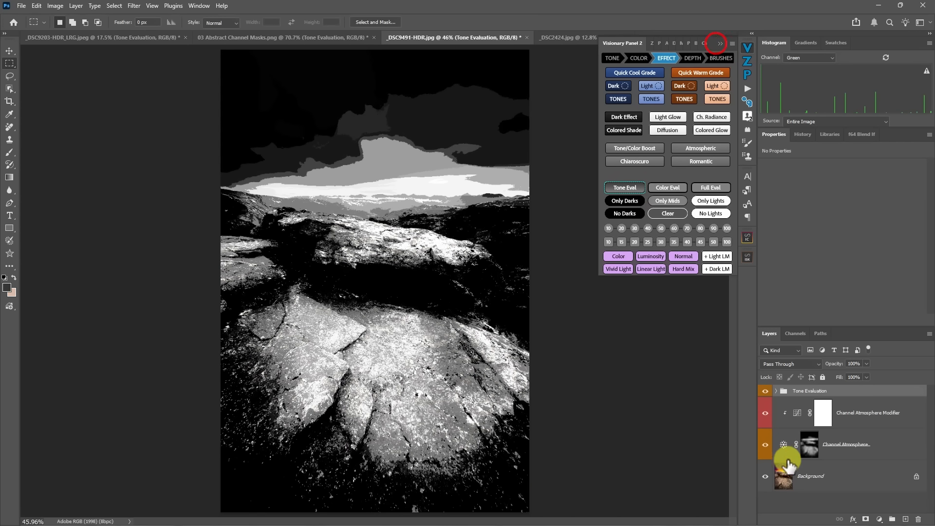
{"action": "left_click", "coordinate": [764, 445]}
{"action": "left_click", "coordinate": [764, 444]}
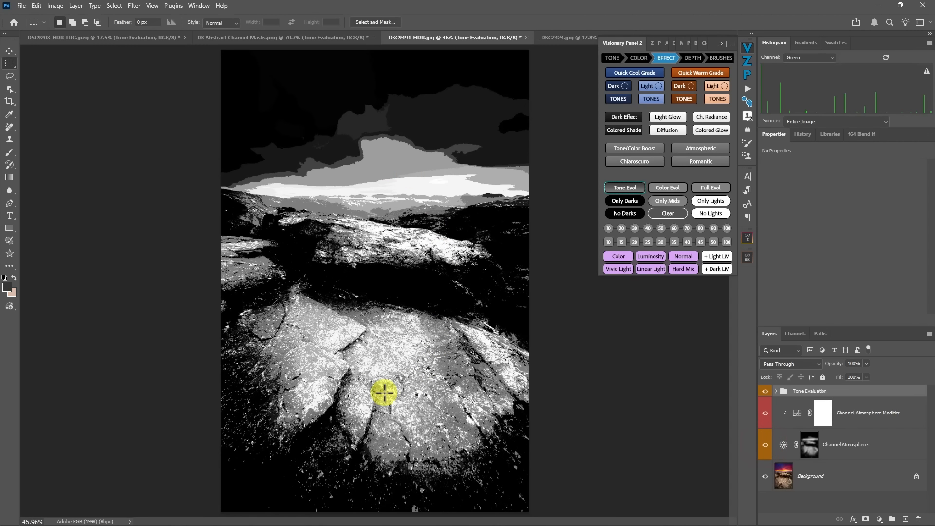
{"action": "left_click", "coordinate": [763, 446]}
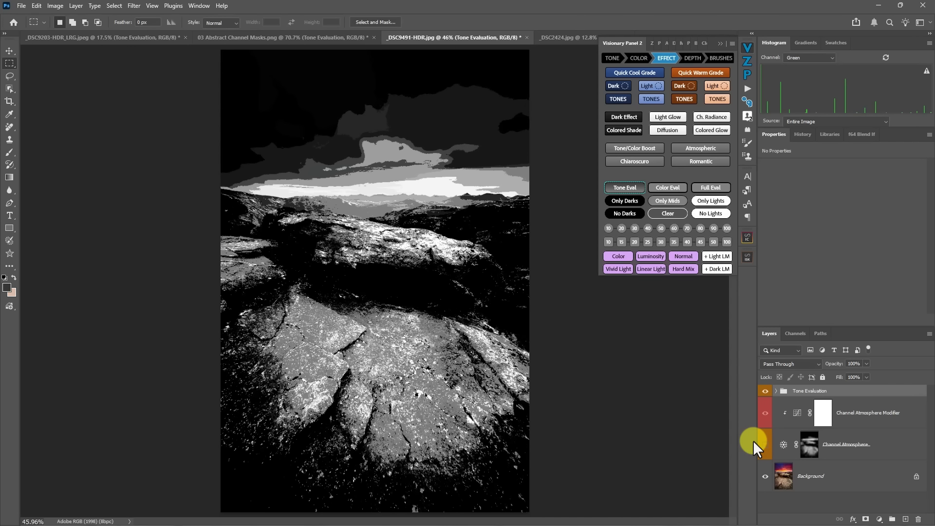
{"action": "left_click", "coordinate": [764, 444]}
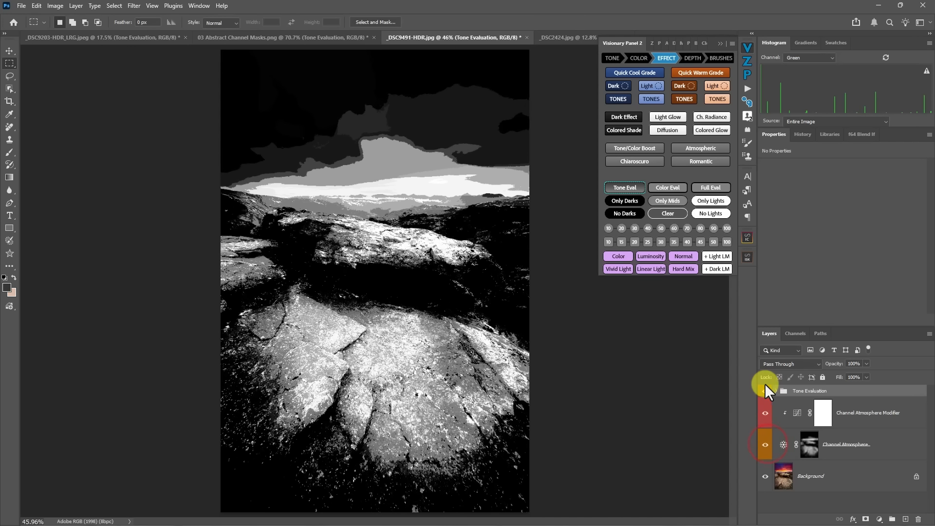
- Hide the Tone Evaluation group and reduce the sunset's Channel Atmosphere layer opacity to 54%
{"action": "left_click", "coordinate": [765, 391]}
{"action": "left_click", "coordinate": [783, 445]}
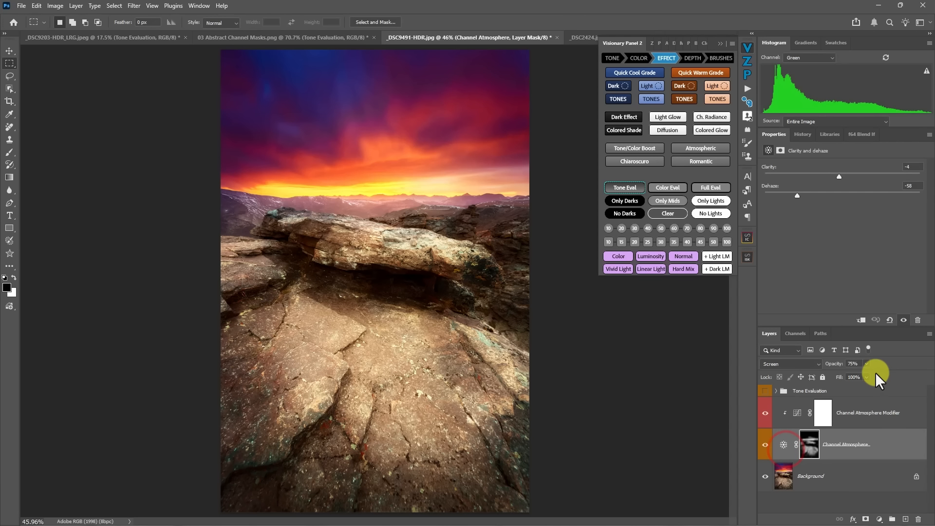
{"action": "left_click", "coordinate": [867, 367]}
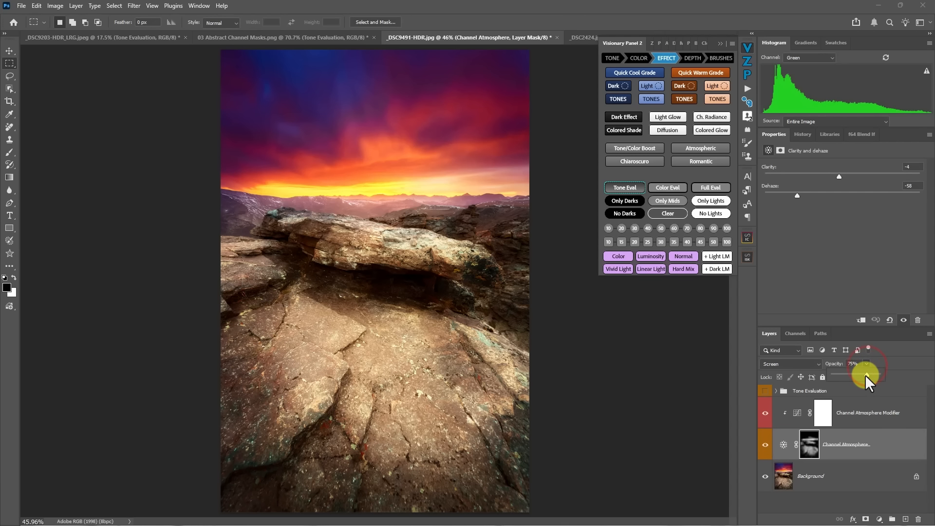
{"action": "left_click_drag", "start_coordinate": [865, 375], "coordinate": [825, 377]}
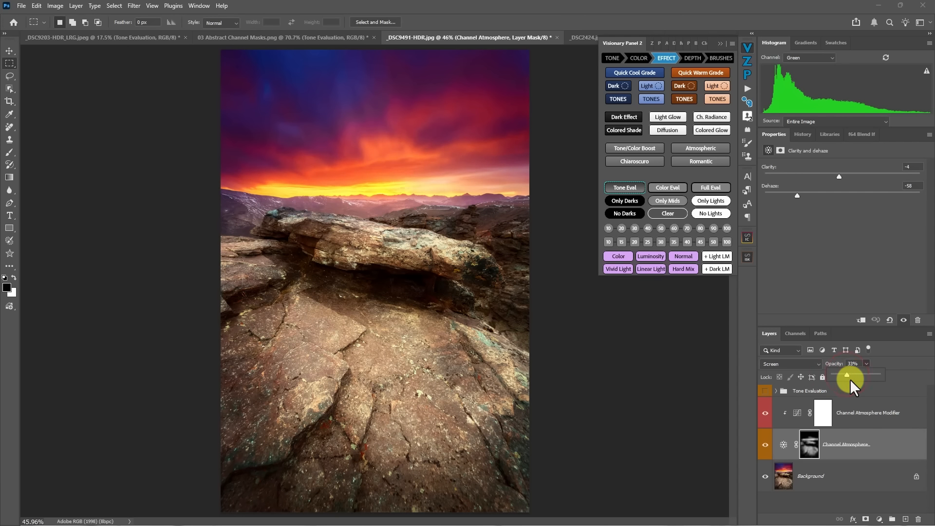
{"action": "left_click_drag", "start_coordinate": [849, 379], "coordinate": [857, 381]}
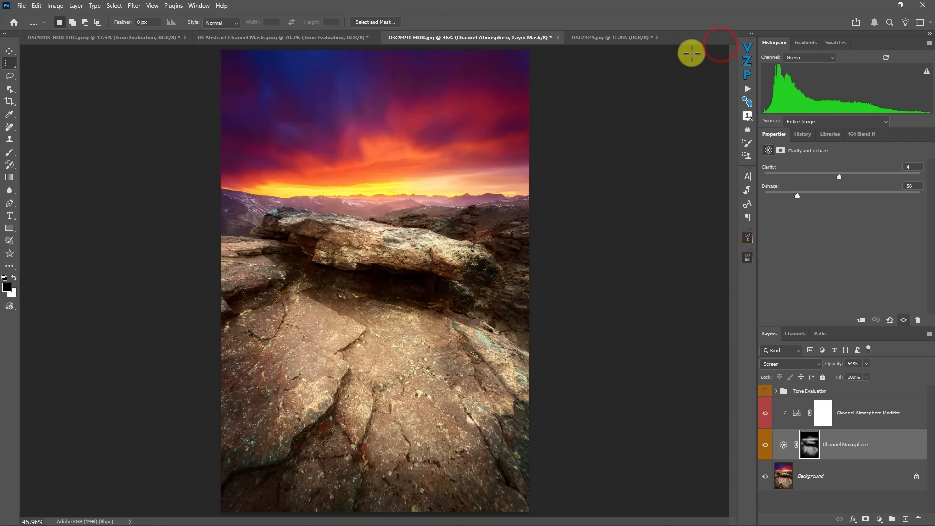
- Switch to the boat photo _DSC2424.jpg and run the Channel Atmosphere action on it
{"action": "left_click", "coordinate": [600, 37]}
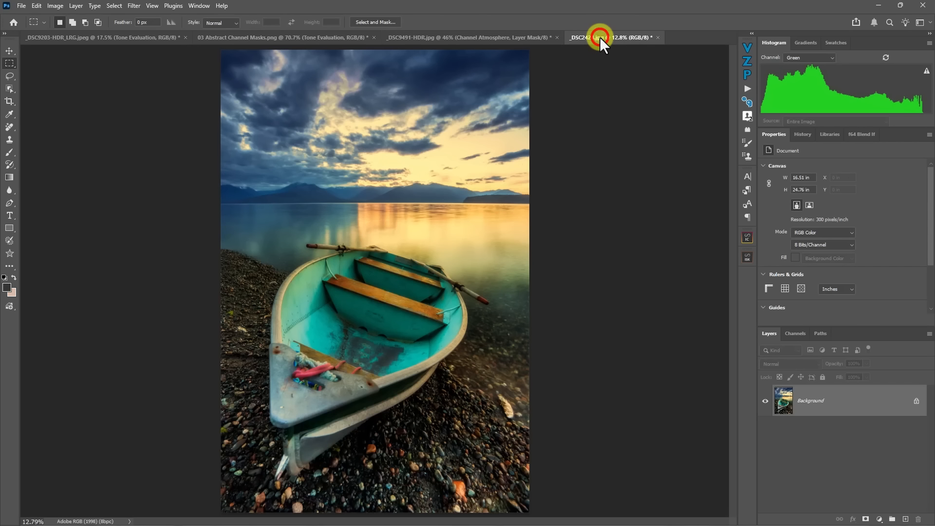
{"action": "left_click", "coordinate": [747, 89]}
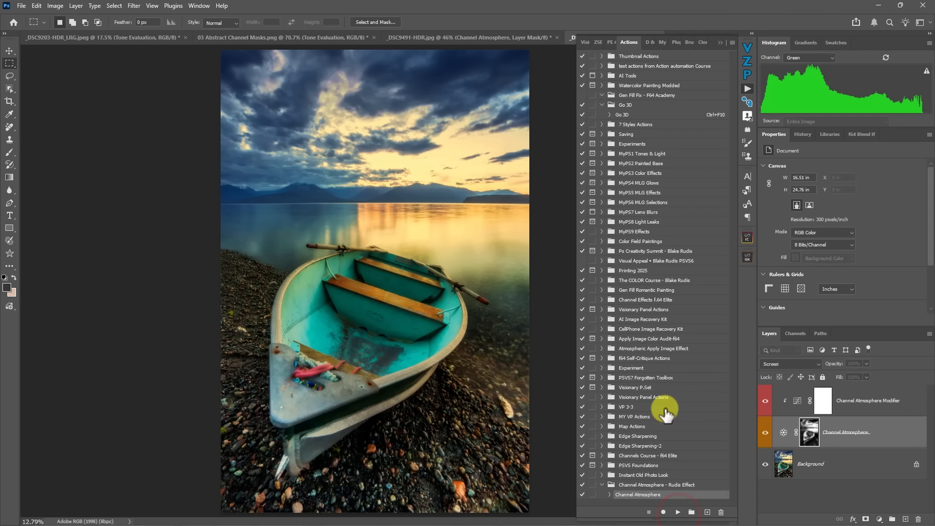
{"action": "left_click", "coordinate": [722, 44]}
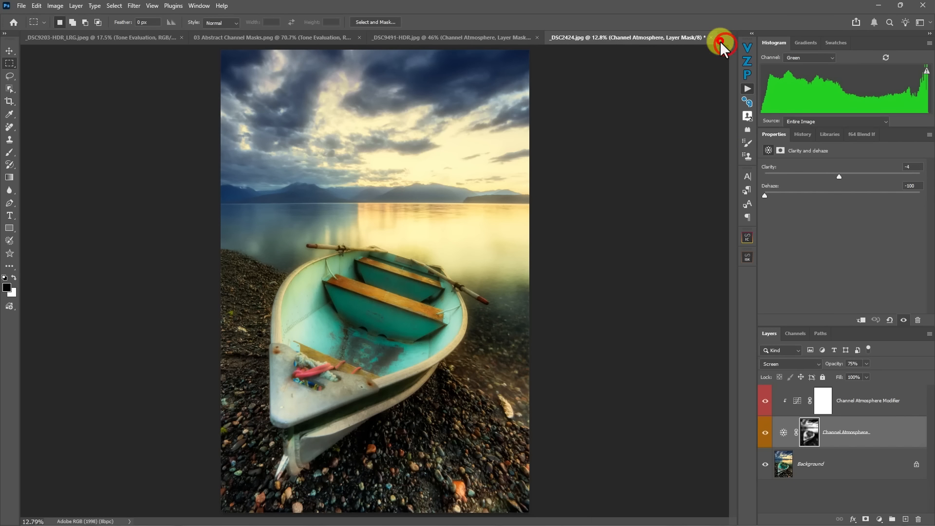
- Set the boat photo's Channel Atmosphere layer to Dehaze -59 and Clarity +10, and its mask feather to 106.7 px
{"action": "left_click", "coordinate": [784, 431]}
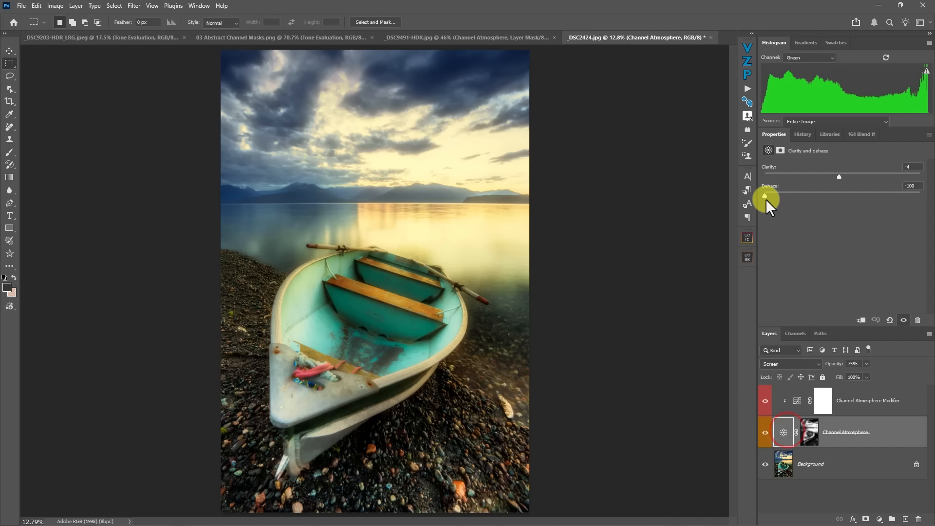
{"action": "mouse_move", "coordinate": [767, 192]}
{"action": "left_mouse_down"}
{"action": "mouse_move", "coordinate": [820, 192]}
{"action": "mouse_move", "coordinate": [784, 187]}
{"action": "left_mouse_up"}
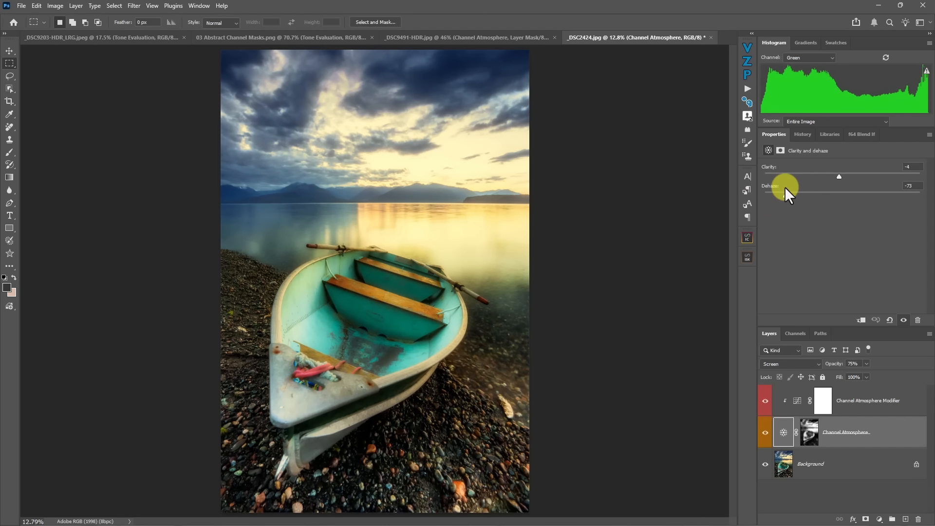
{"action": "left_click_drag", "start_coordinate": [839, 175], "coordinate": [859, 176]}
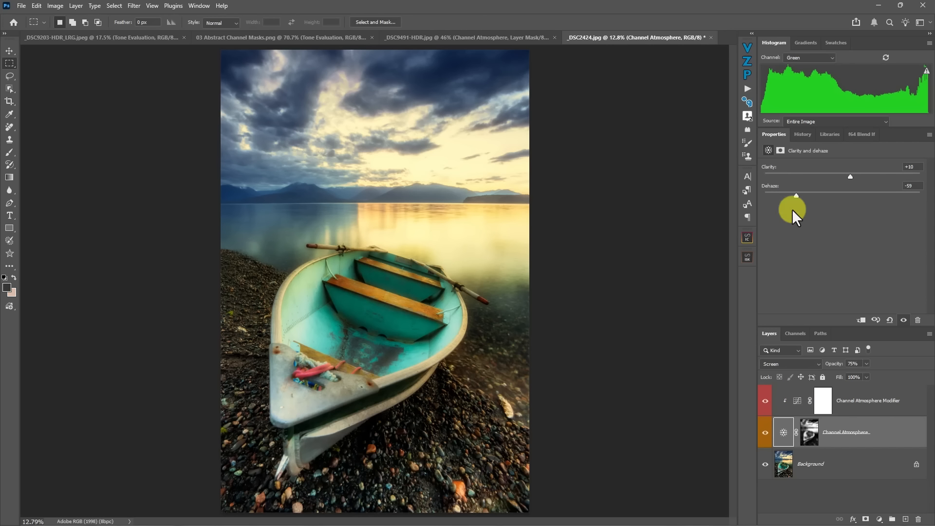
{"action": "left_click", "coordinate": [808, 431]}
{"action": "mouse_move", "coordinate": [863, 231]}
{"action": "left_mouse_down"}
{"action": "mouse_move", "coordinate": [770, 231]}
{"action": "mouse_move", "coordinate": [889, 229]}
{"action": "mouse_move", "coordinate": [848, 228]}
{"action": "mouse_move", "coordinate": [866, 232]}
{"action": "left_mouse_up"}
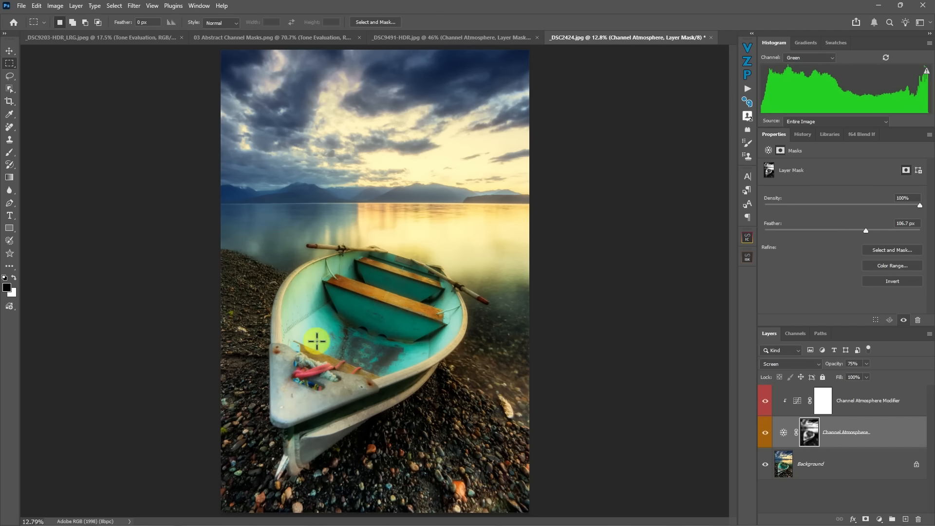
- Compare the boat photo with and without the Channel Atmosphere glow
{"action": "left_click", "coordinate": [764, 436]}
{"action": "left_click", "coordinate": [764, 435]}
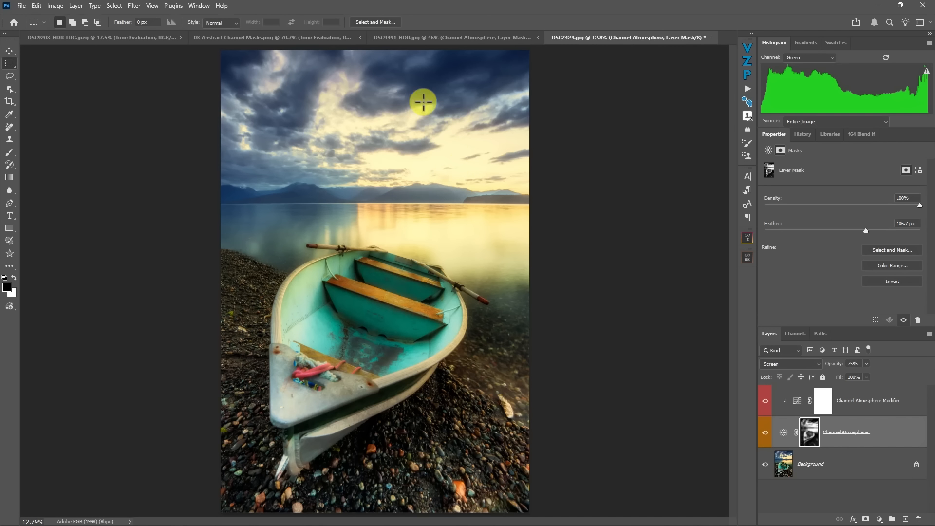
{"action": "left_click", "coordinate": [763, 433]}
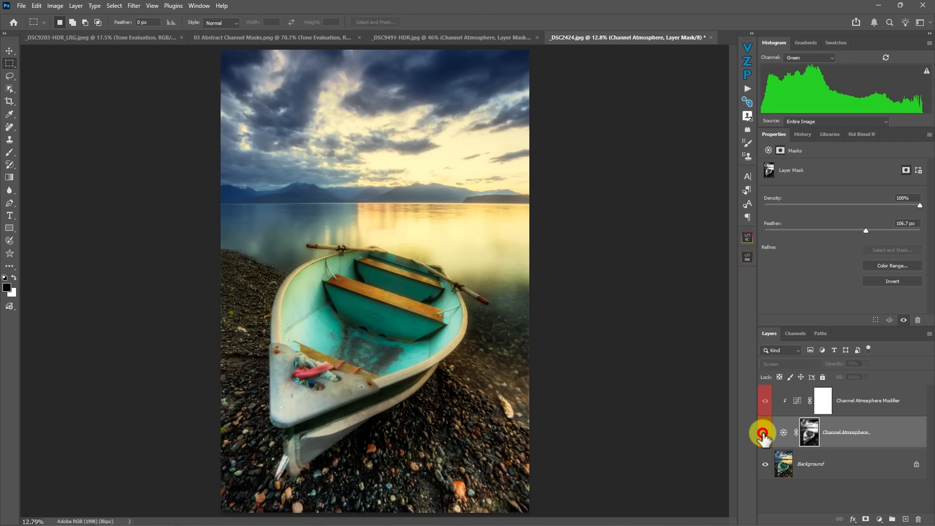
{"action": "left_click", "coordinate": [763, 432]}
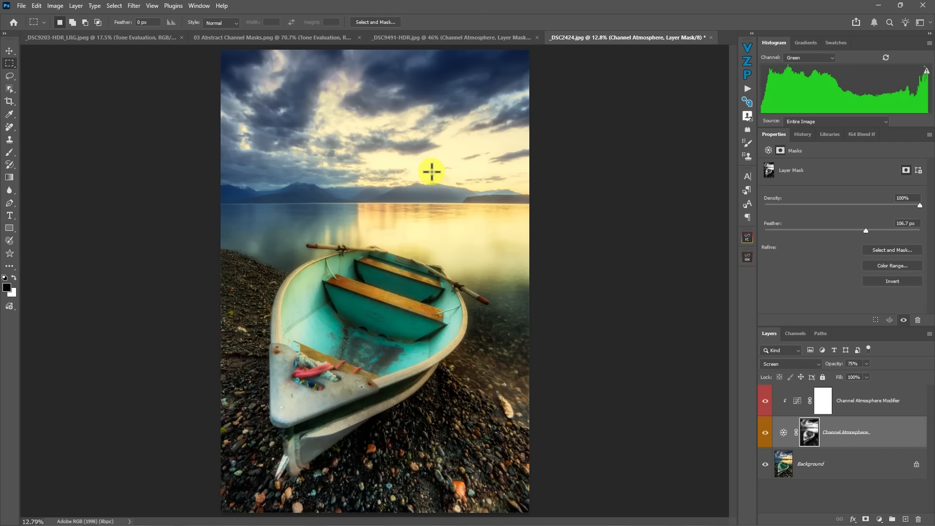
- Darken the shadows on the boat's Channel Atmosphere Modifier RGB curve and add a highlight point with input 182, output 190
{"action": "left_click", "coordinate": [797, 403]}
{"action": "left_click_drag", "start_coordinate": [826, 258], "coordinate": [827, 268]}
{"action": "mouse_move", "coordinate": [871, 219]}
{"action": "left_mouse_down"}
{"action": "mouse_move", "coordinate": [863, 210]}
{"action": "mouse_move", "coordinate": [869, 214]}
{"action": "left_mouse_up"}
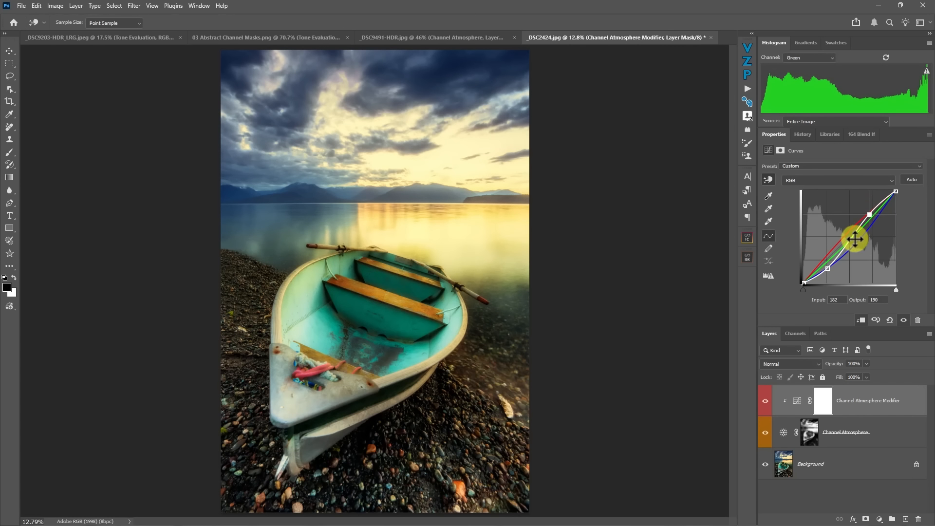
- Compare the boat photo before and after the curve-adjusted glow and review the Clarity and dehaze and Curves settings
{"action": "left_click", "coordinate": [783, 416], "text": "alt"}
{"action": "left_click", "coordinate": [763, 432]}
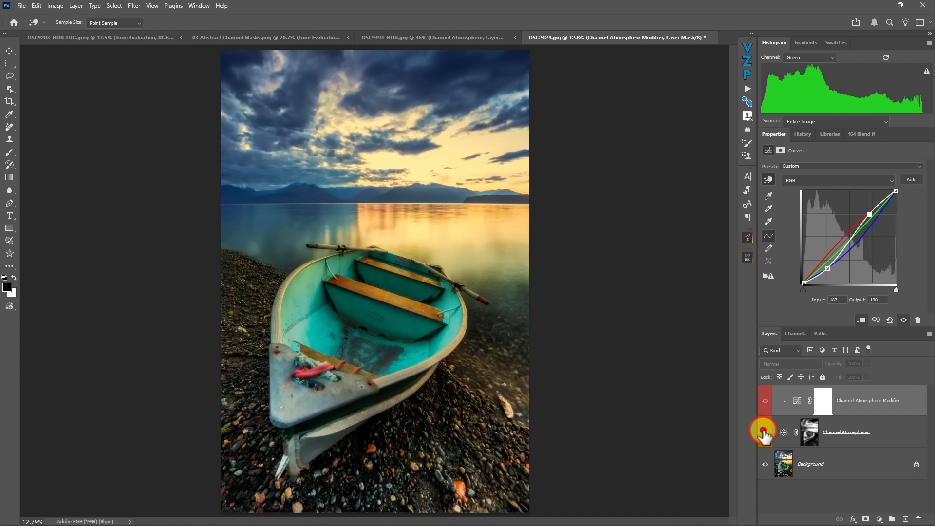
{"action": "left_click", "coordinate": [764, 432]}
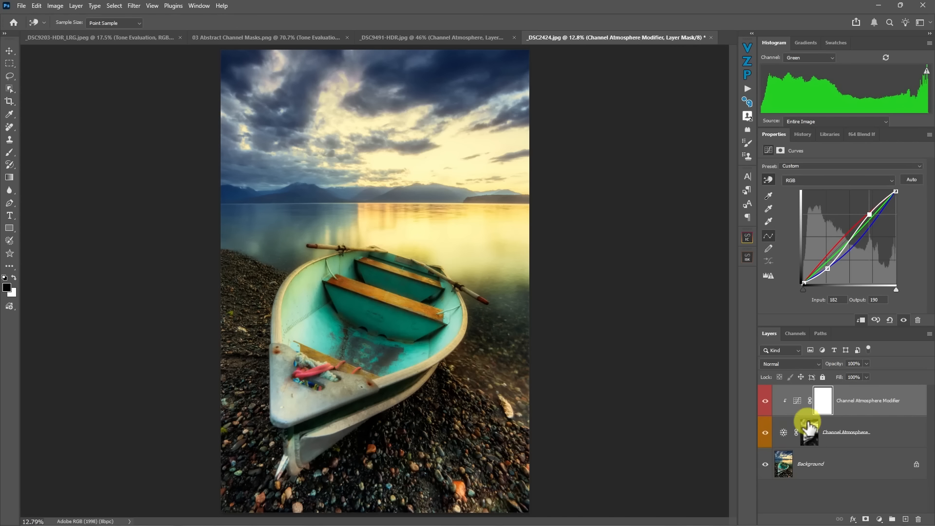
{"action": "left_click", "coordinate": [783, 433]}
{"action": "key", "text": "m"}
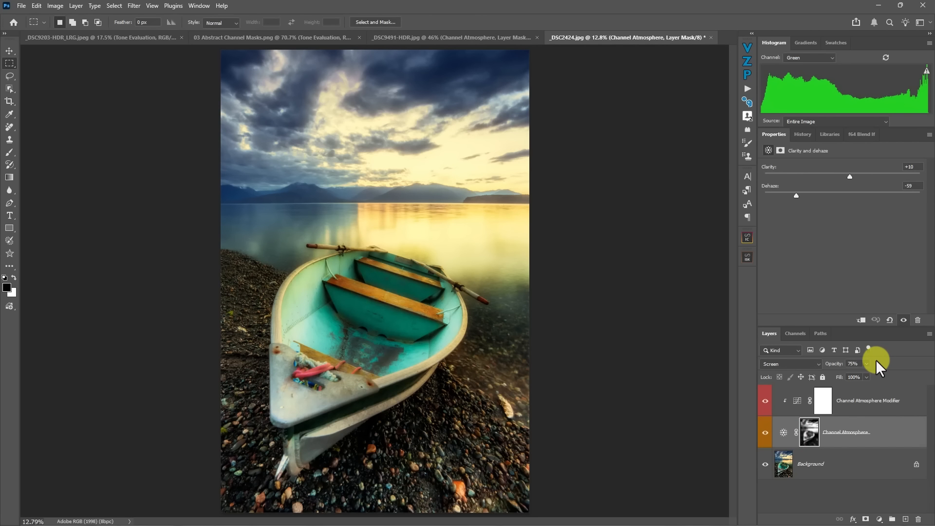
{"action": "left_click", "coordinate": [791, 402]}
- Run Tone Eval on the boat photo and compare its tonal values with and without the Channel Atmosphere layer
{"action": "left_click", "coordinate": [746, 47]}
{"action": "left_click", "coordinate": [630, 188]}
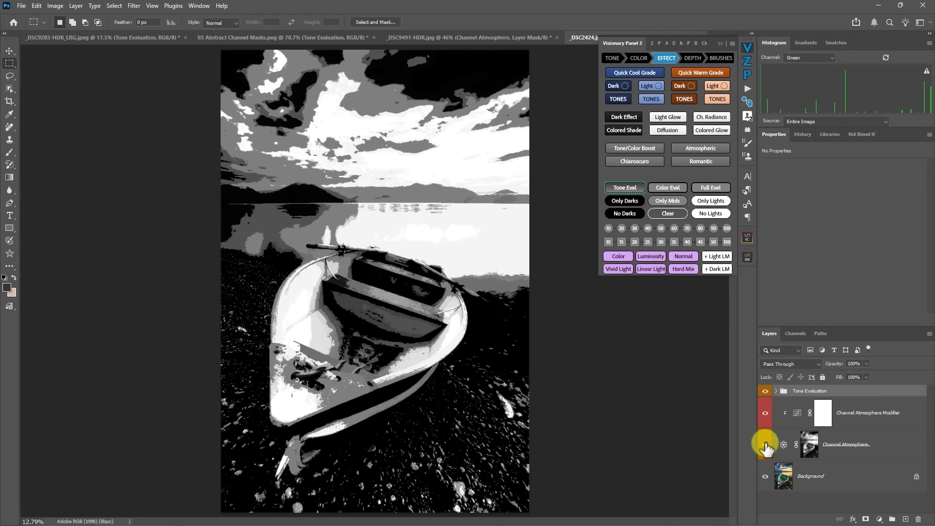
{"action": "left_click", "coordinate": [765, 444]}
{"action": "left_click", "coordinate": [763, 444]}
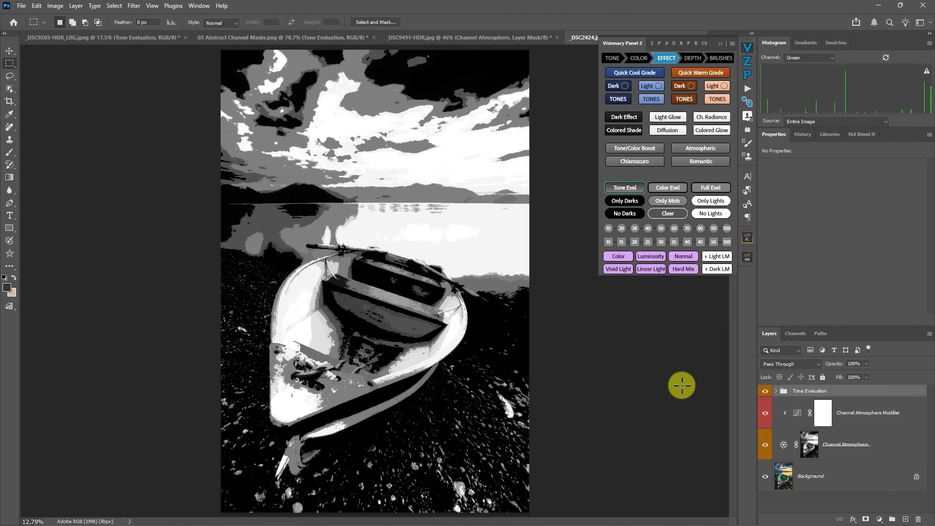
- Hide the boat photo's Tone Evaluation group and compare the Channel Atmosphere effect in colour
{"action": "left_click", "coordinate": [766, 390]}
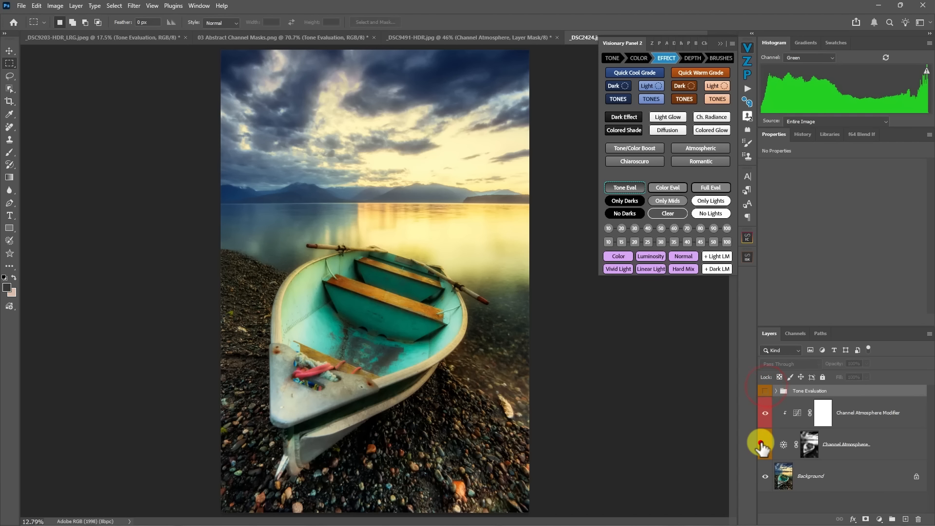
{"action": "left_click", "coordinate": [761, 444]}
{"action": "left_click", "coordinate": [761, 444]}
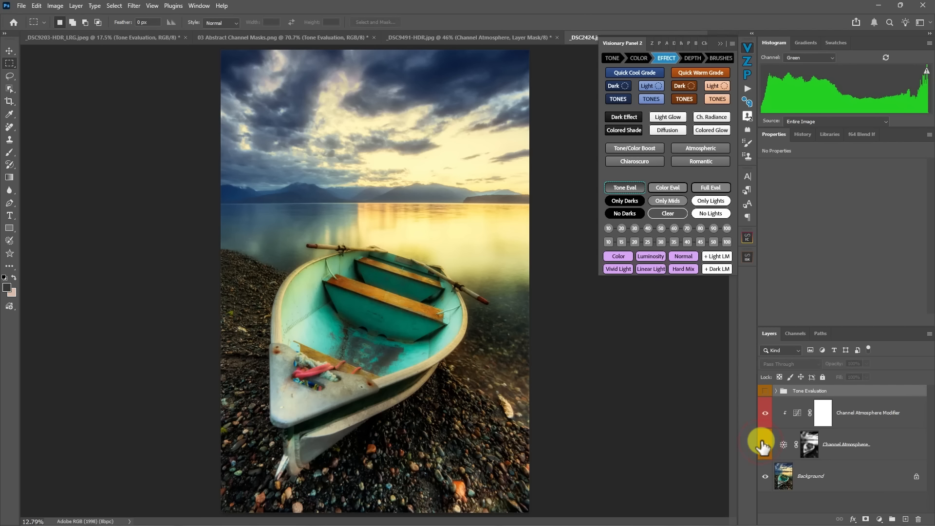